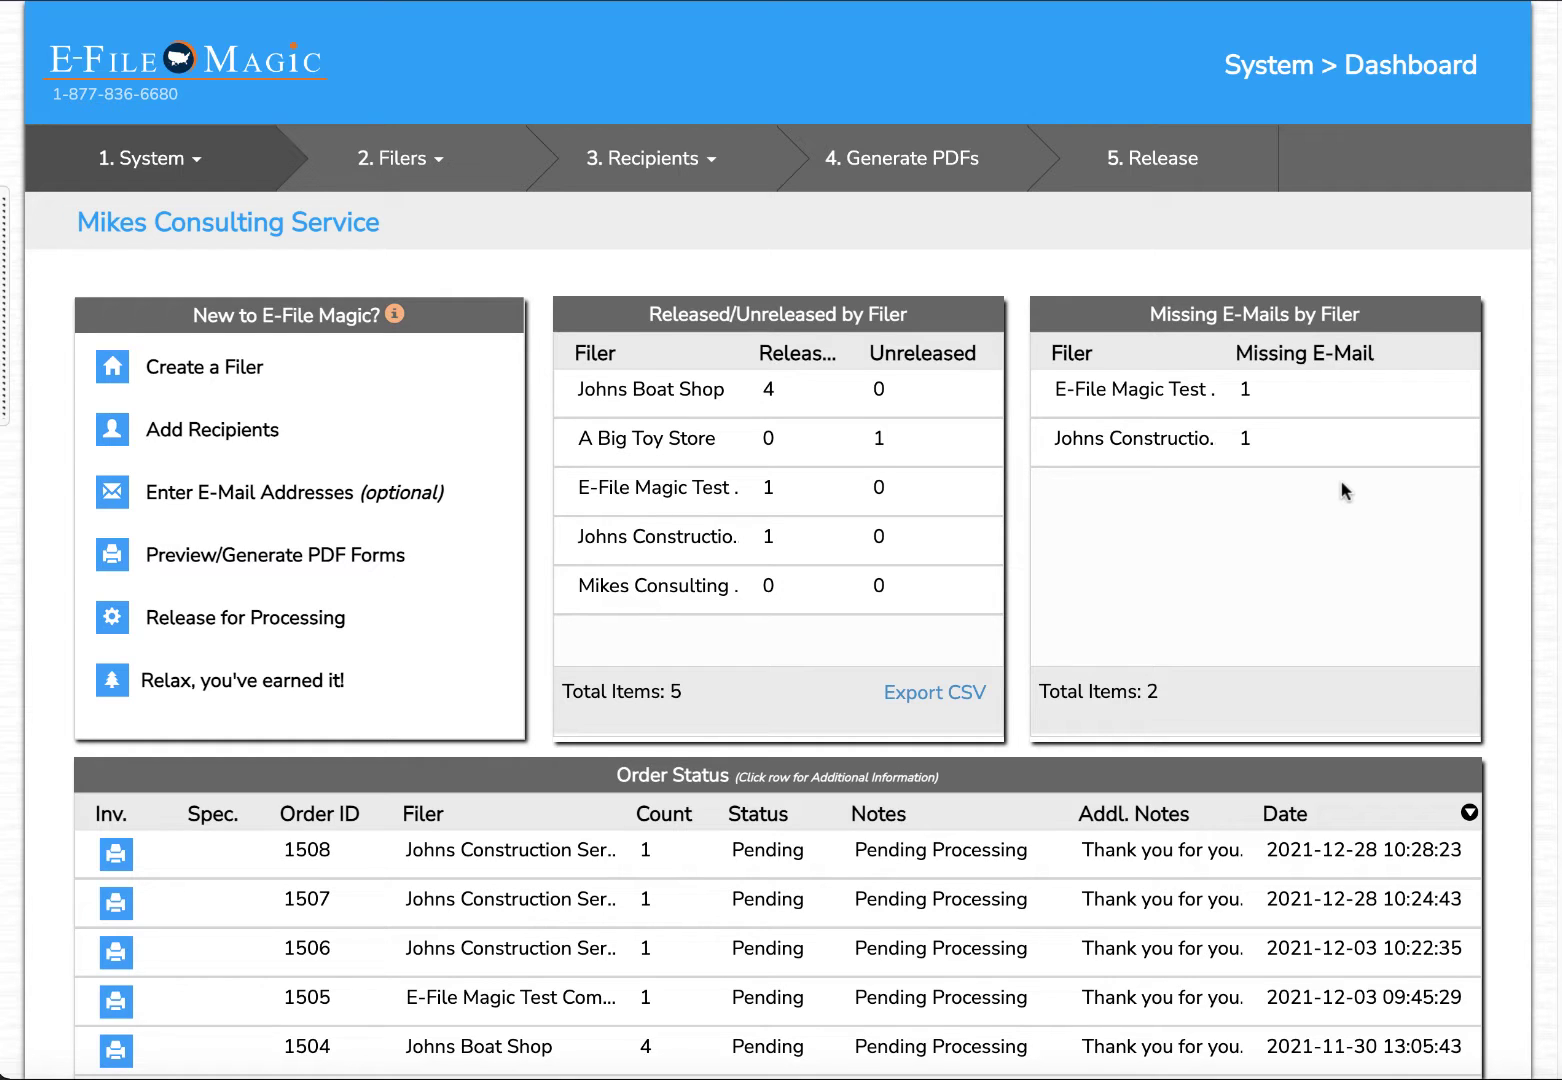
List the 1099 filers, re-activate Mikes Consulting Service, and bring up the Recipients options.
left_click(412, 190)
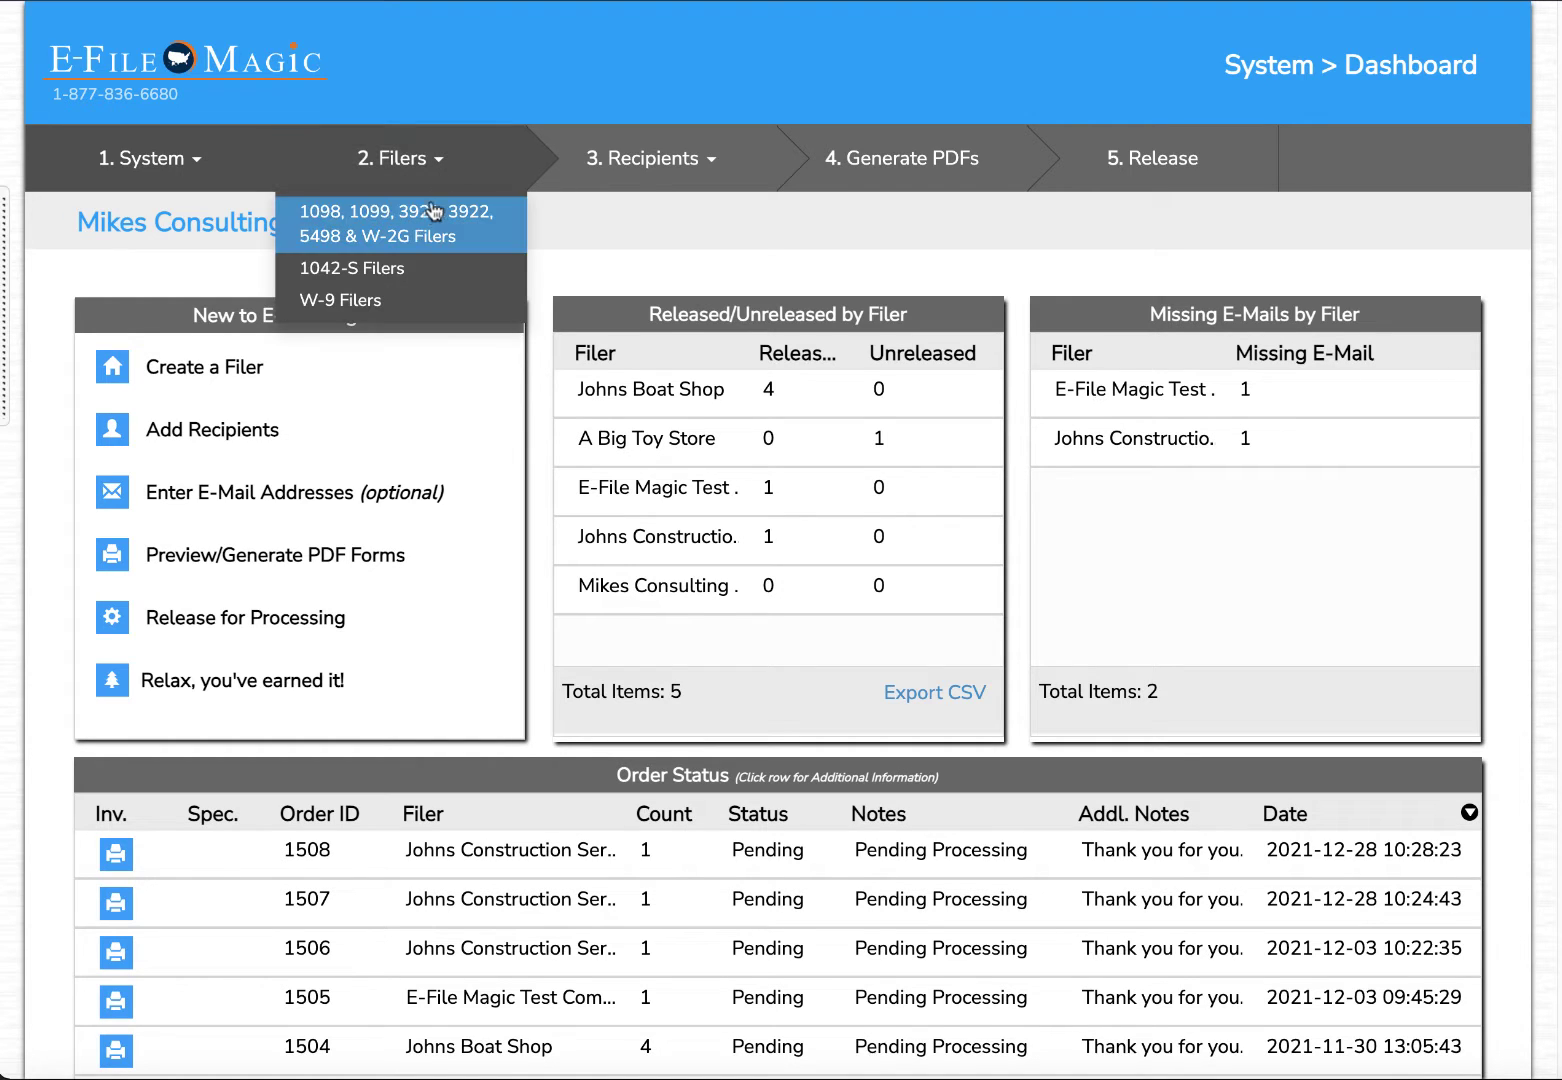
left_click(420, 237)
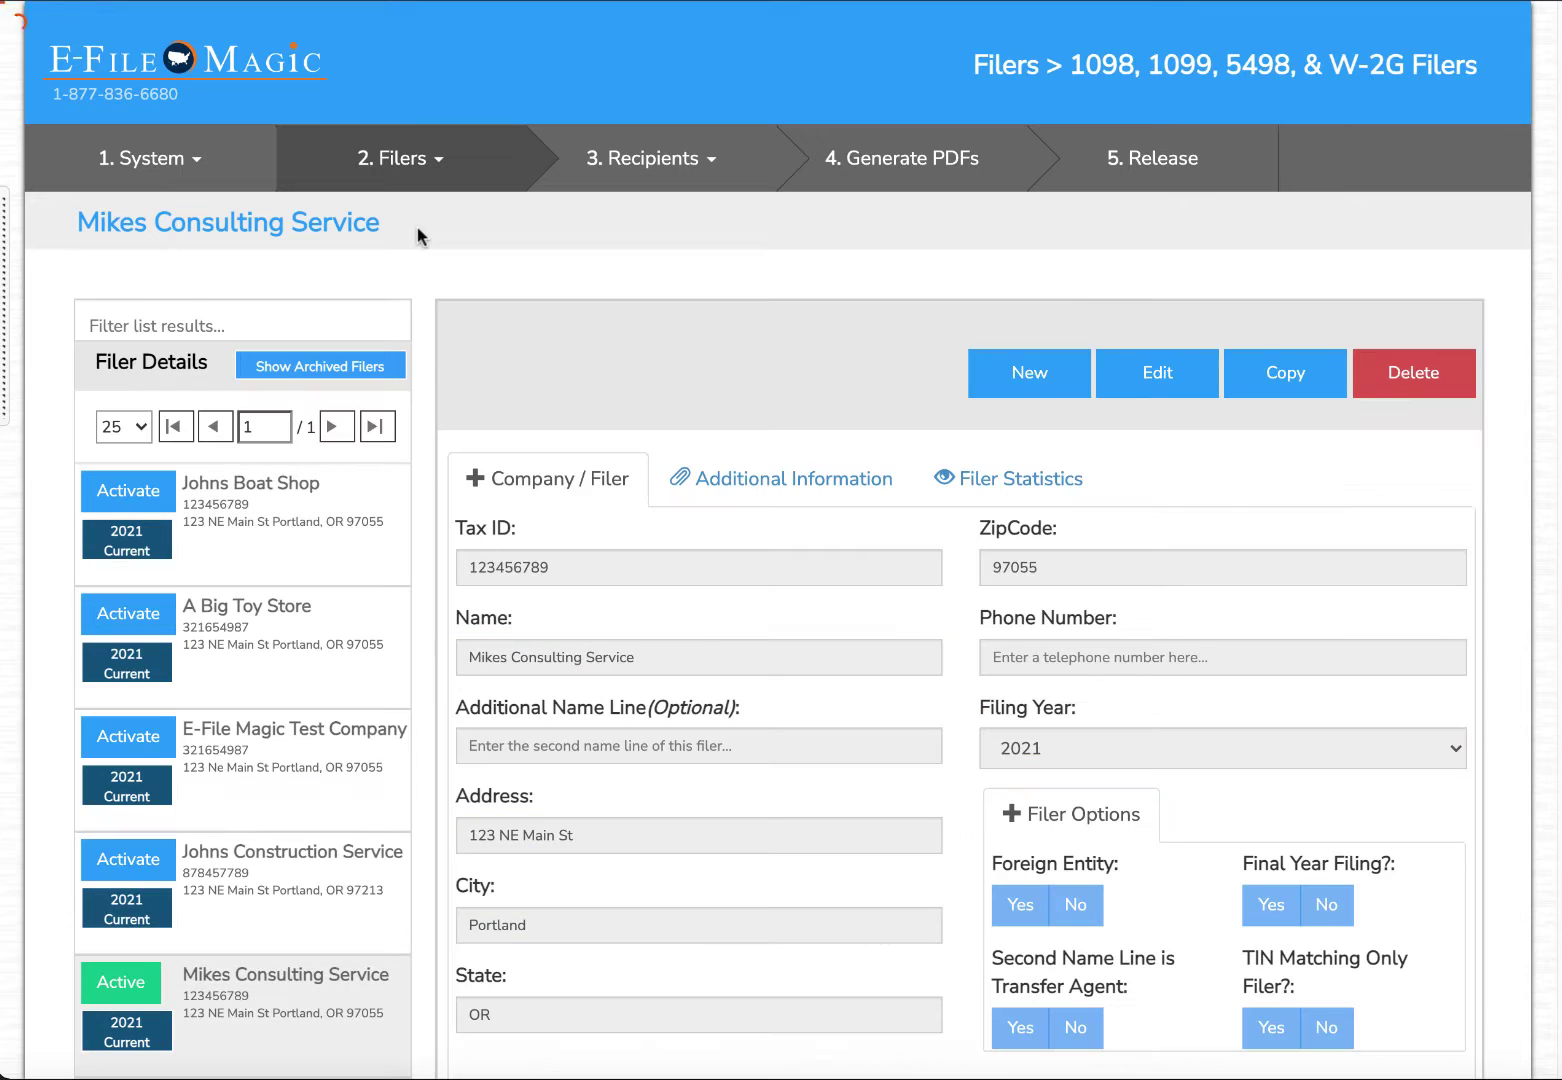
scroll(348, 763, "down", 3)
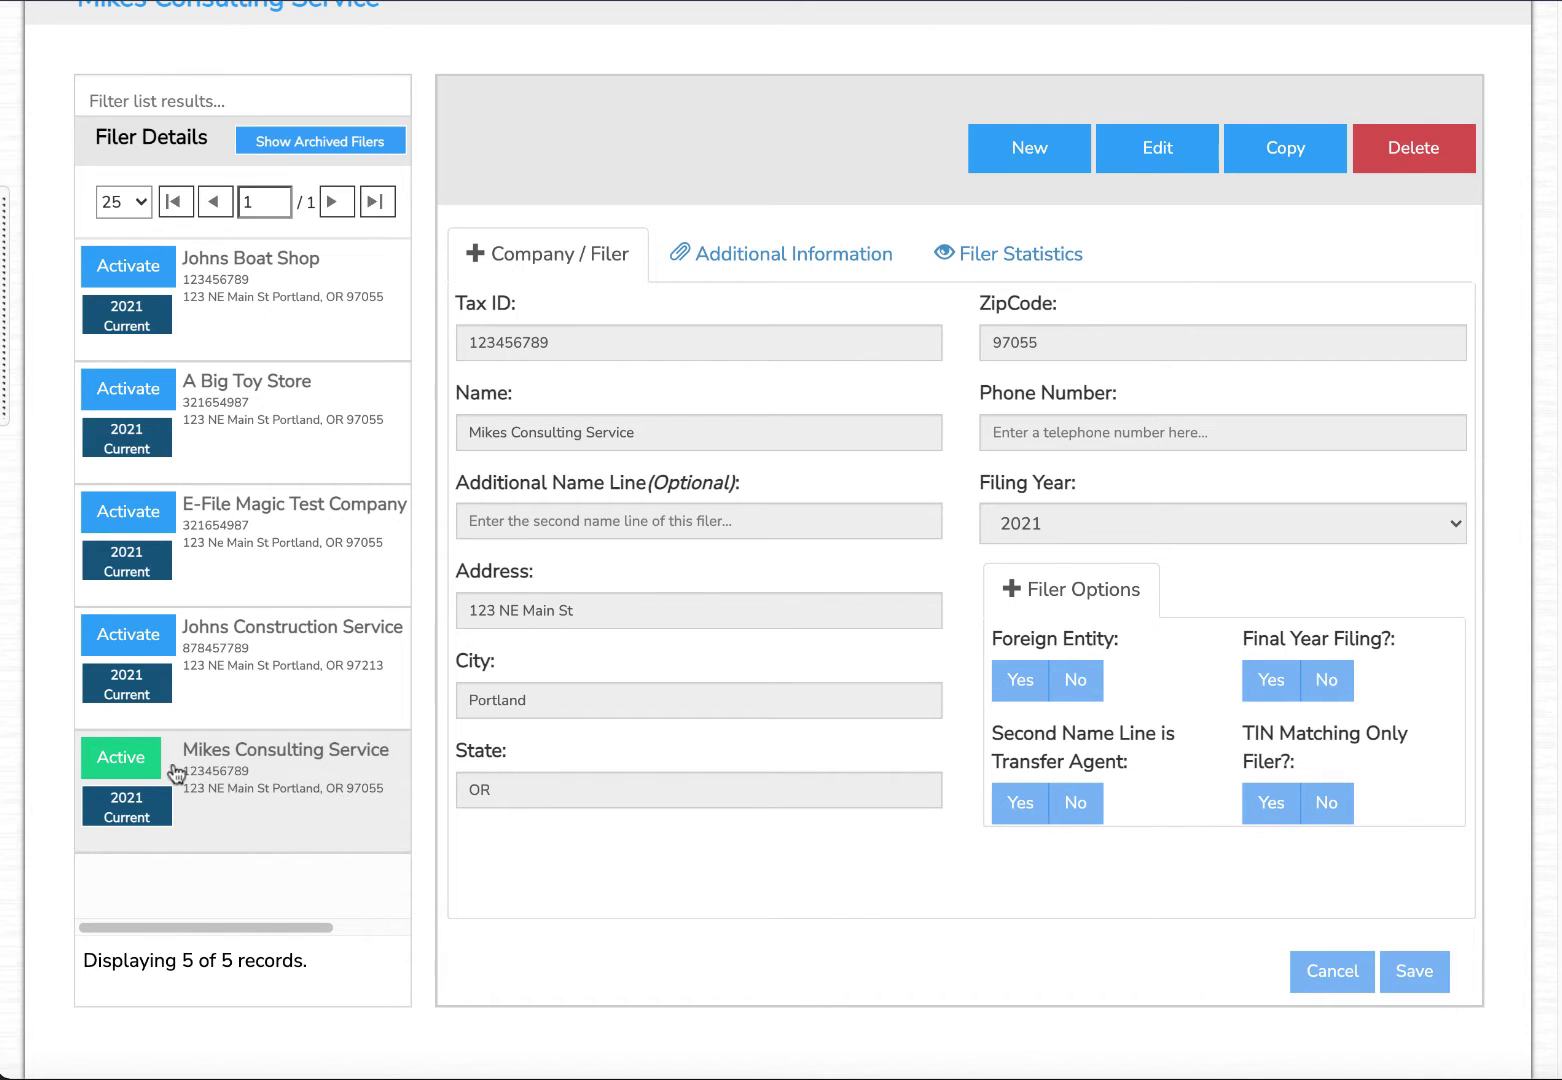
left_click(145, 653)
left_click(138, 757)
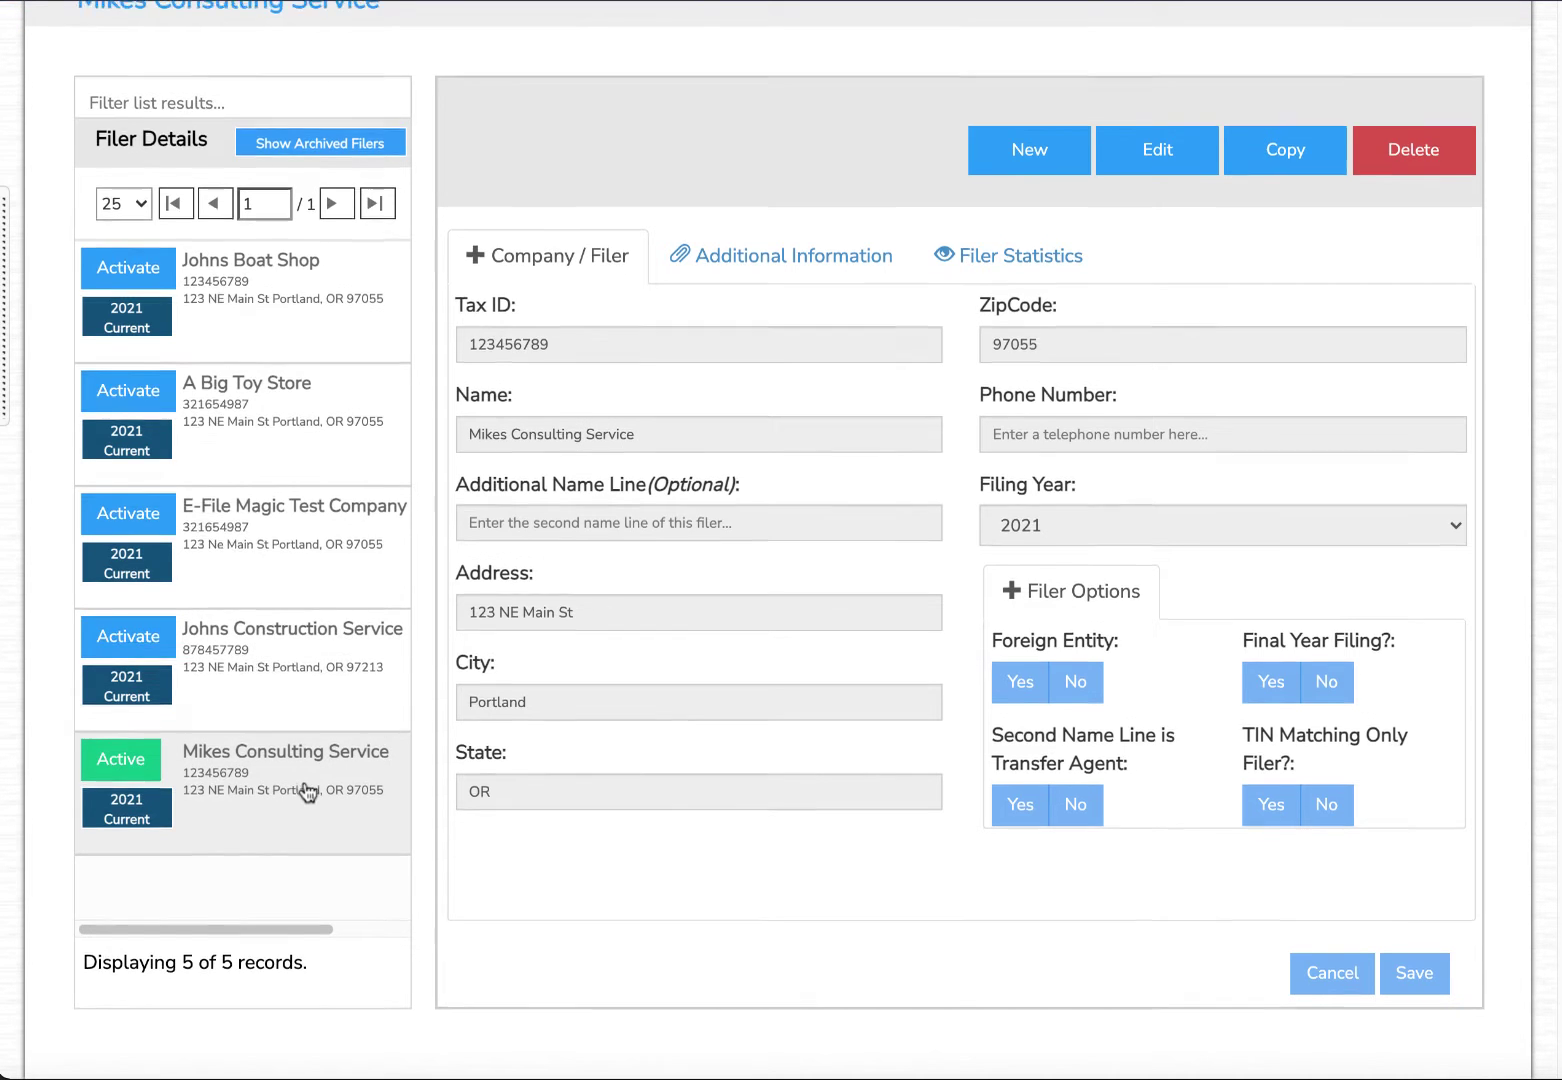
scroll(308, 793, "up", 2)
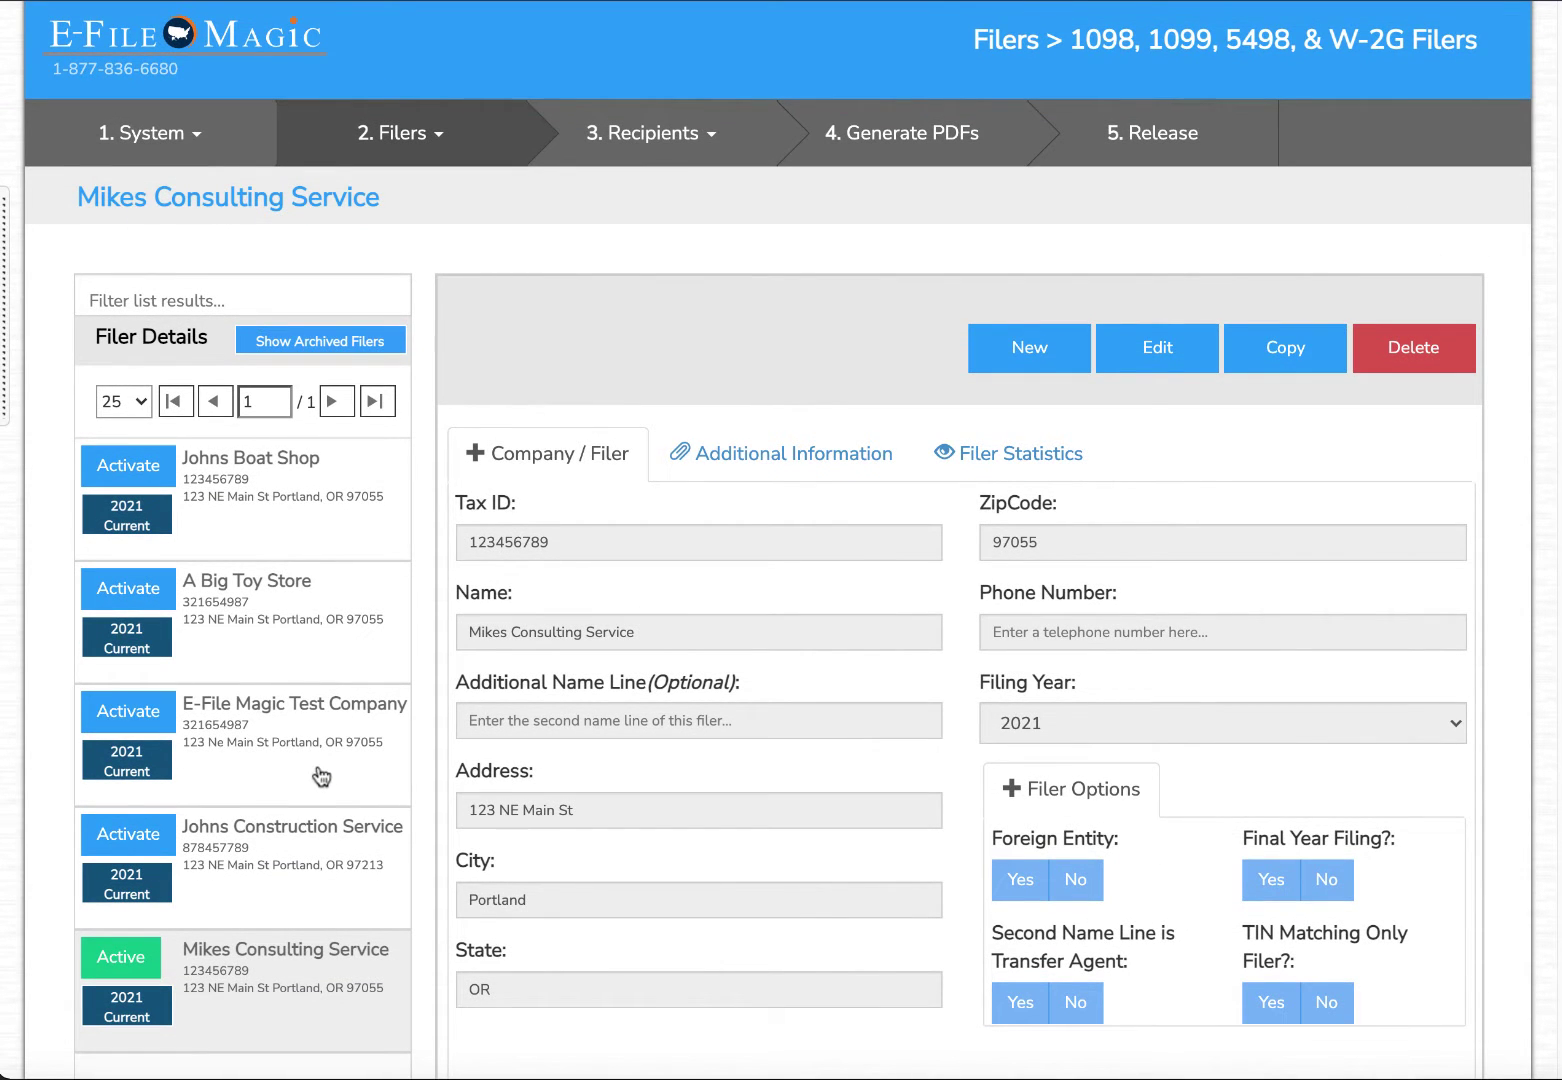
left_click(654, 155)
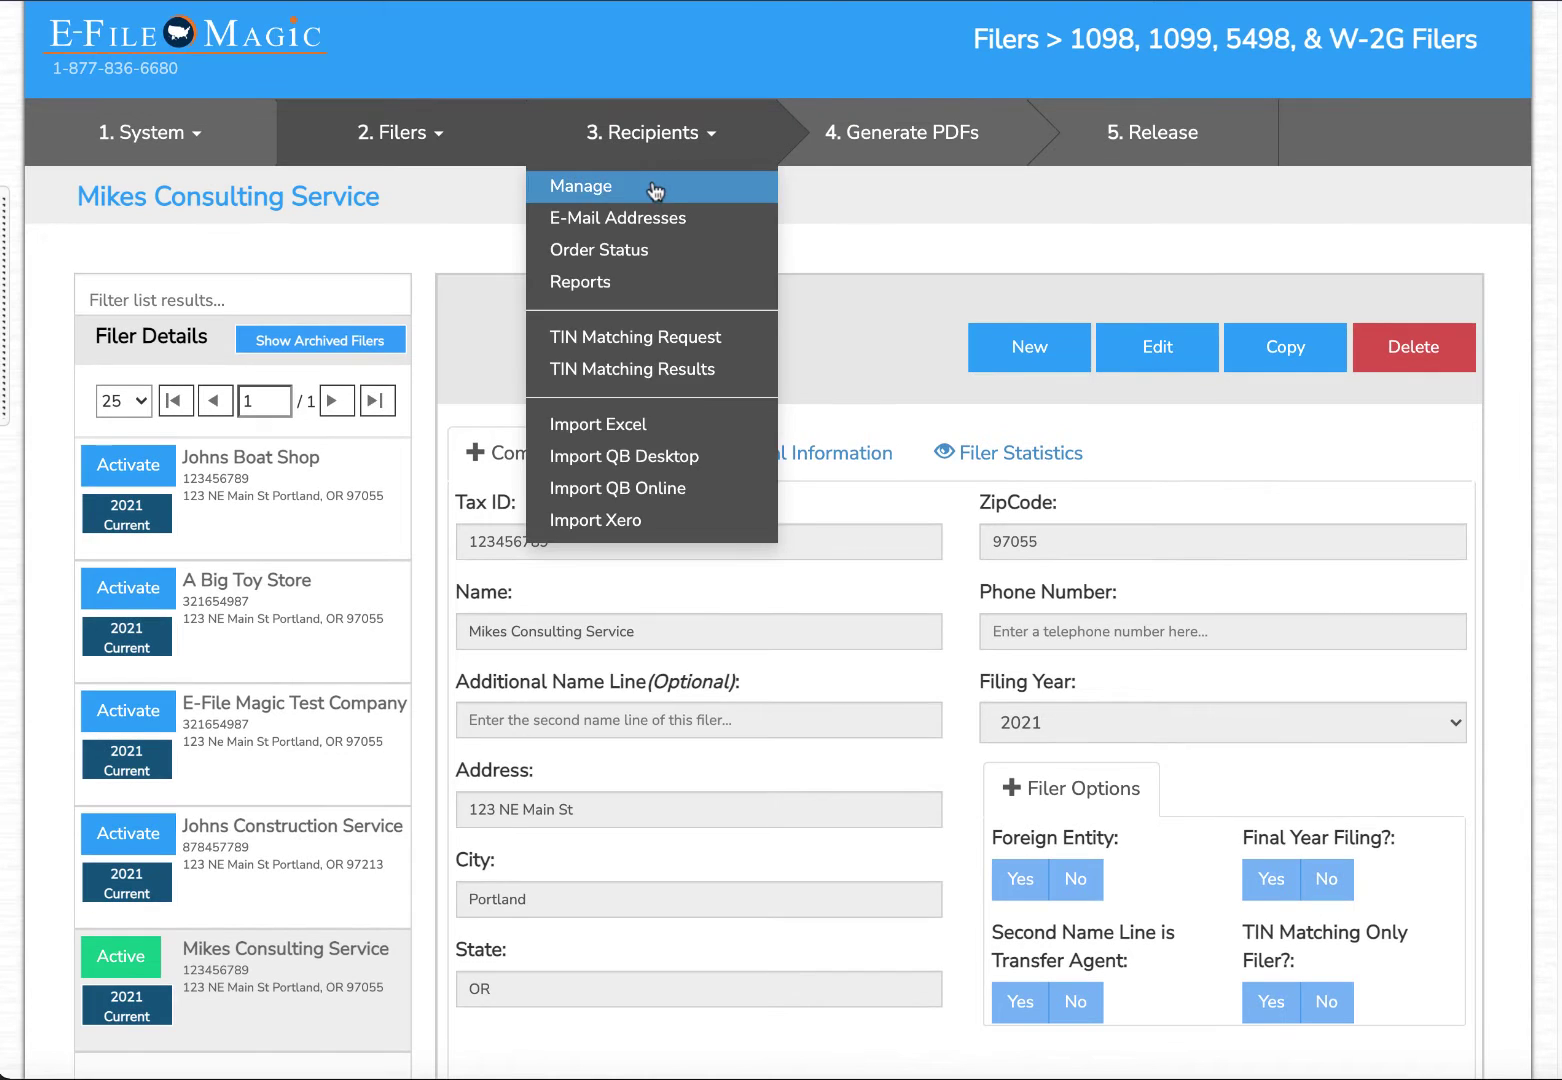
Start a new 1099-NEC recipient form and enter the recipient's TIN and full name.
left_click(652, 186)
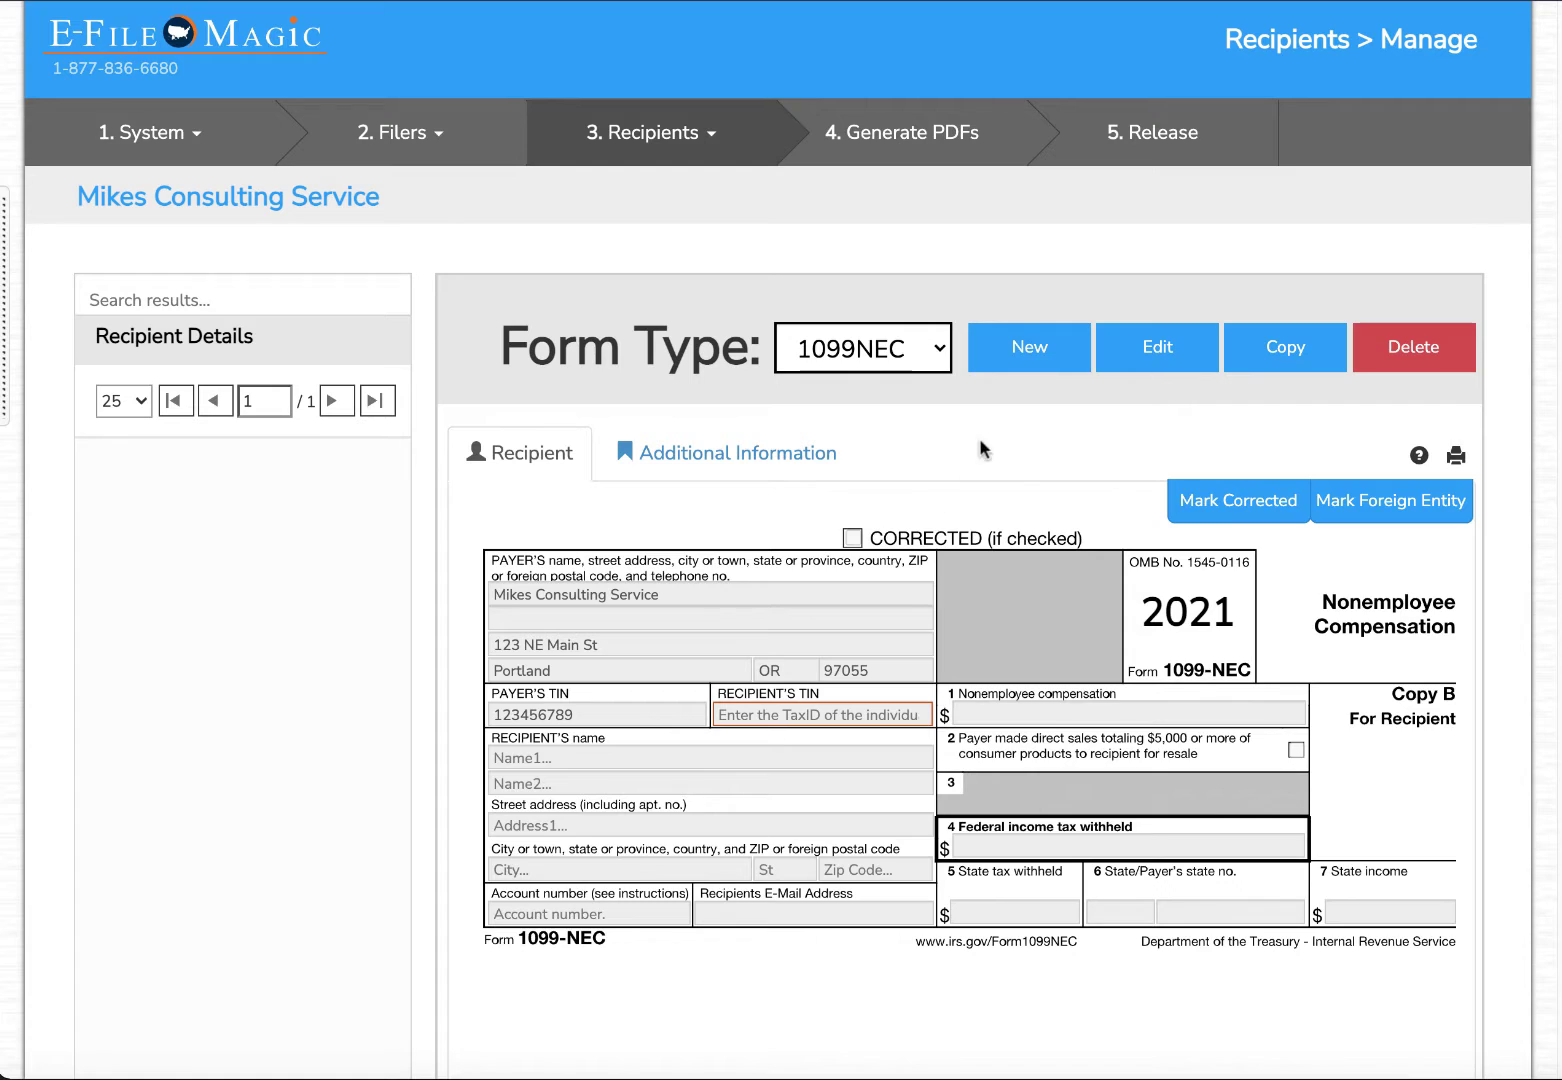
left_click(1043, 362)
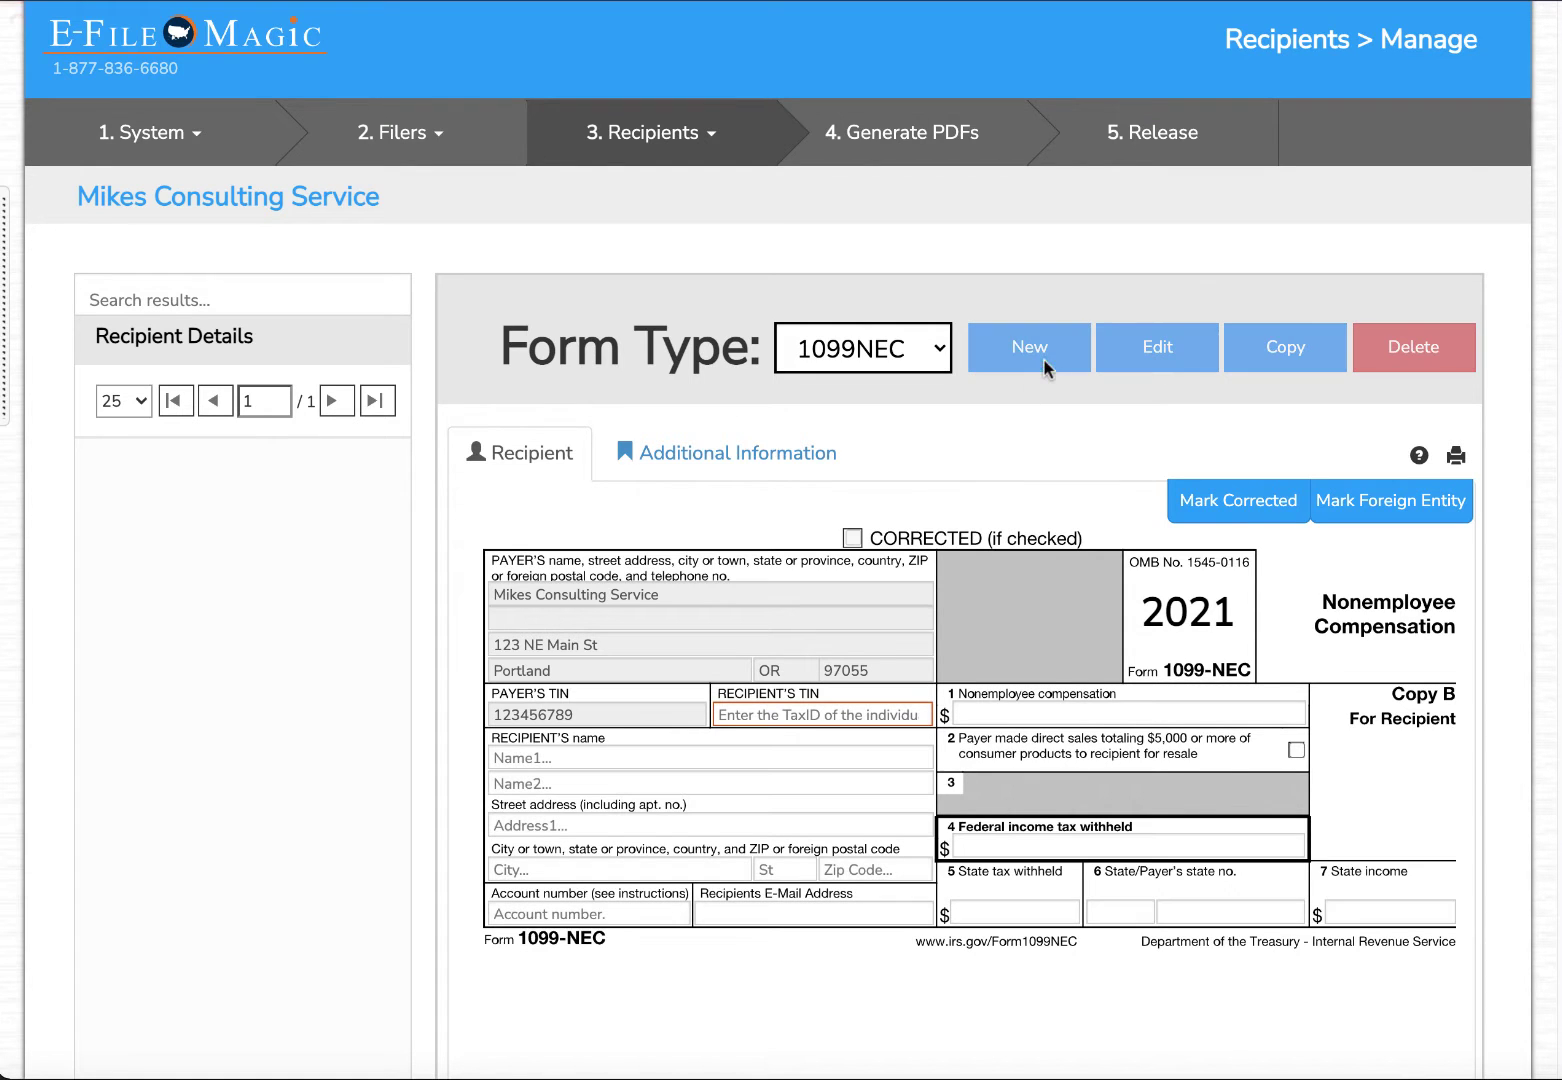
left_click(820, 714)
type("123456789")
left_click(710, 757)
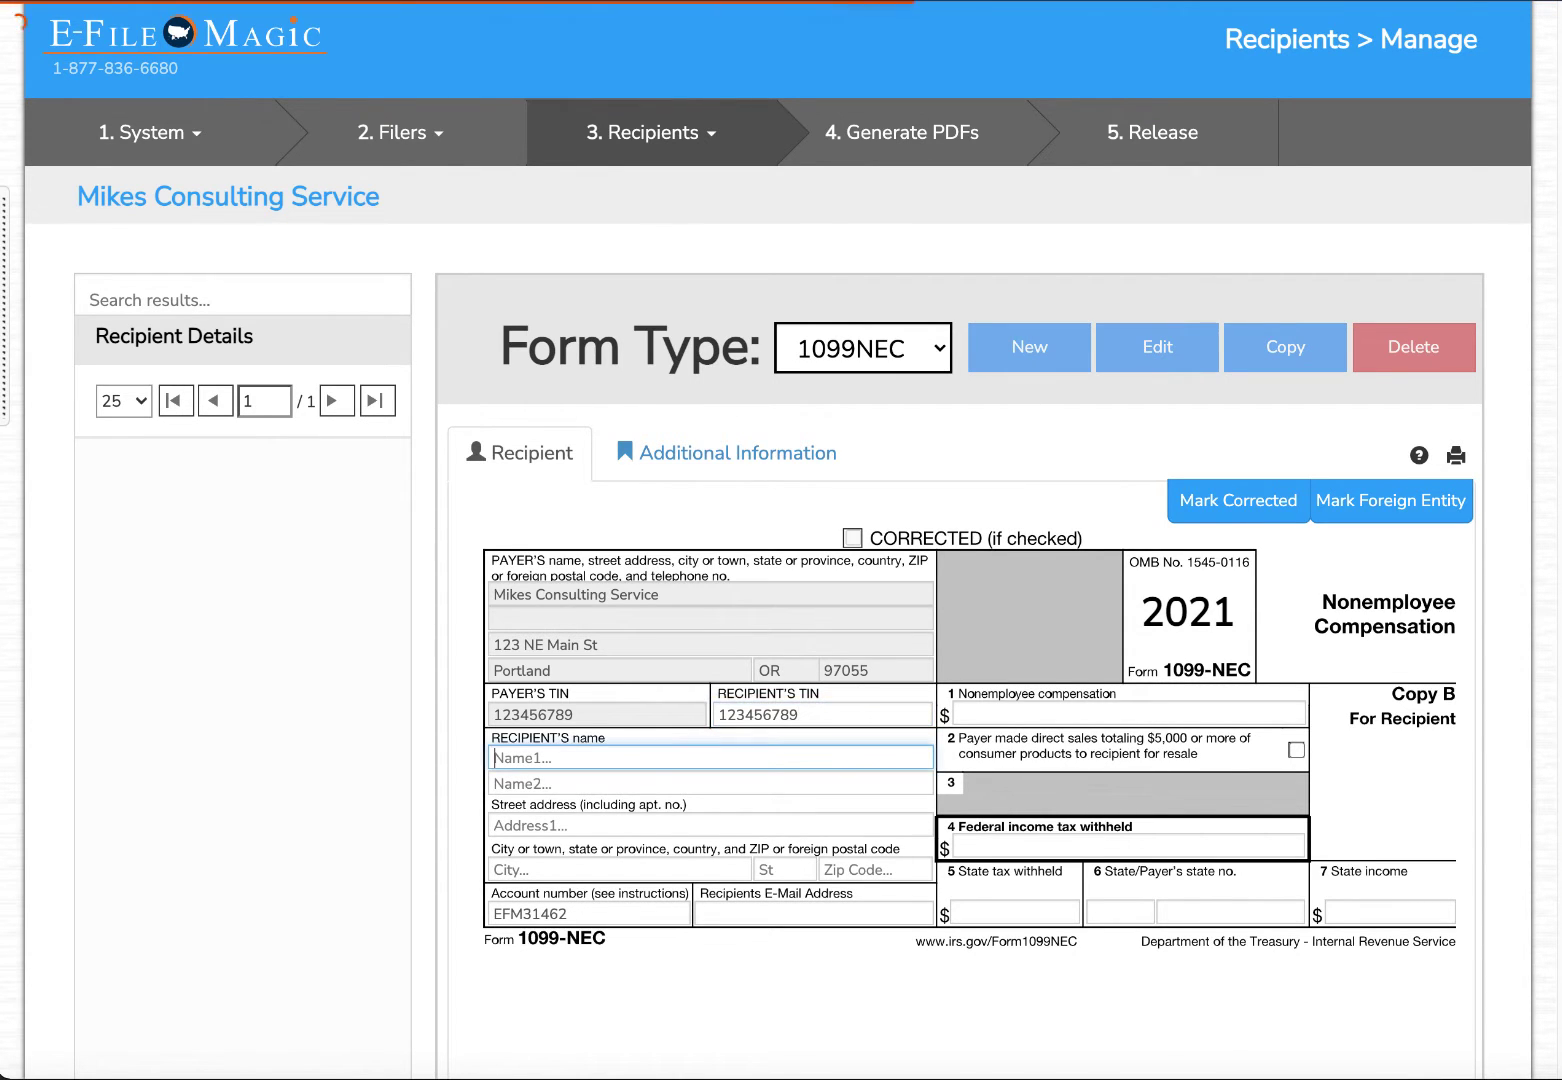
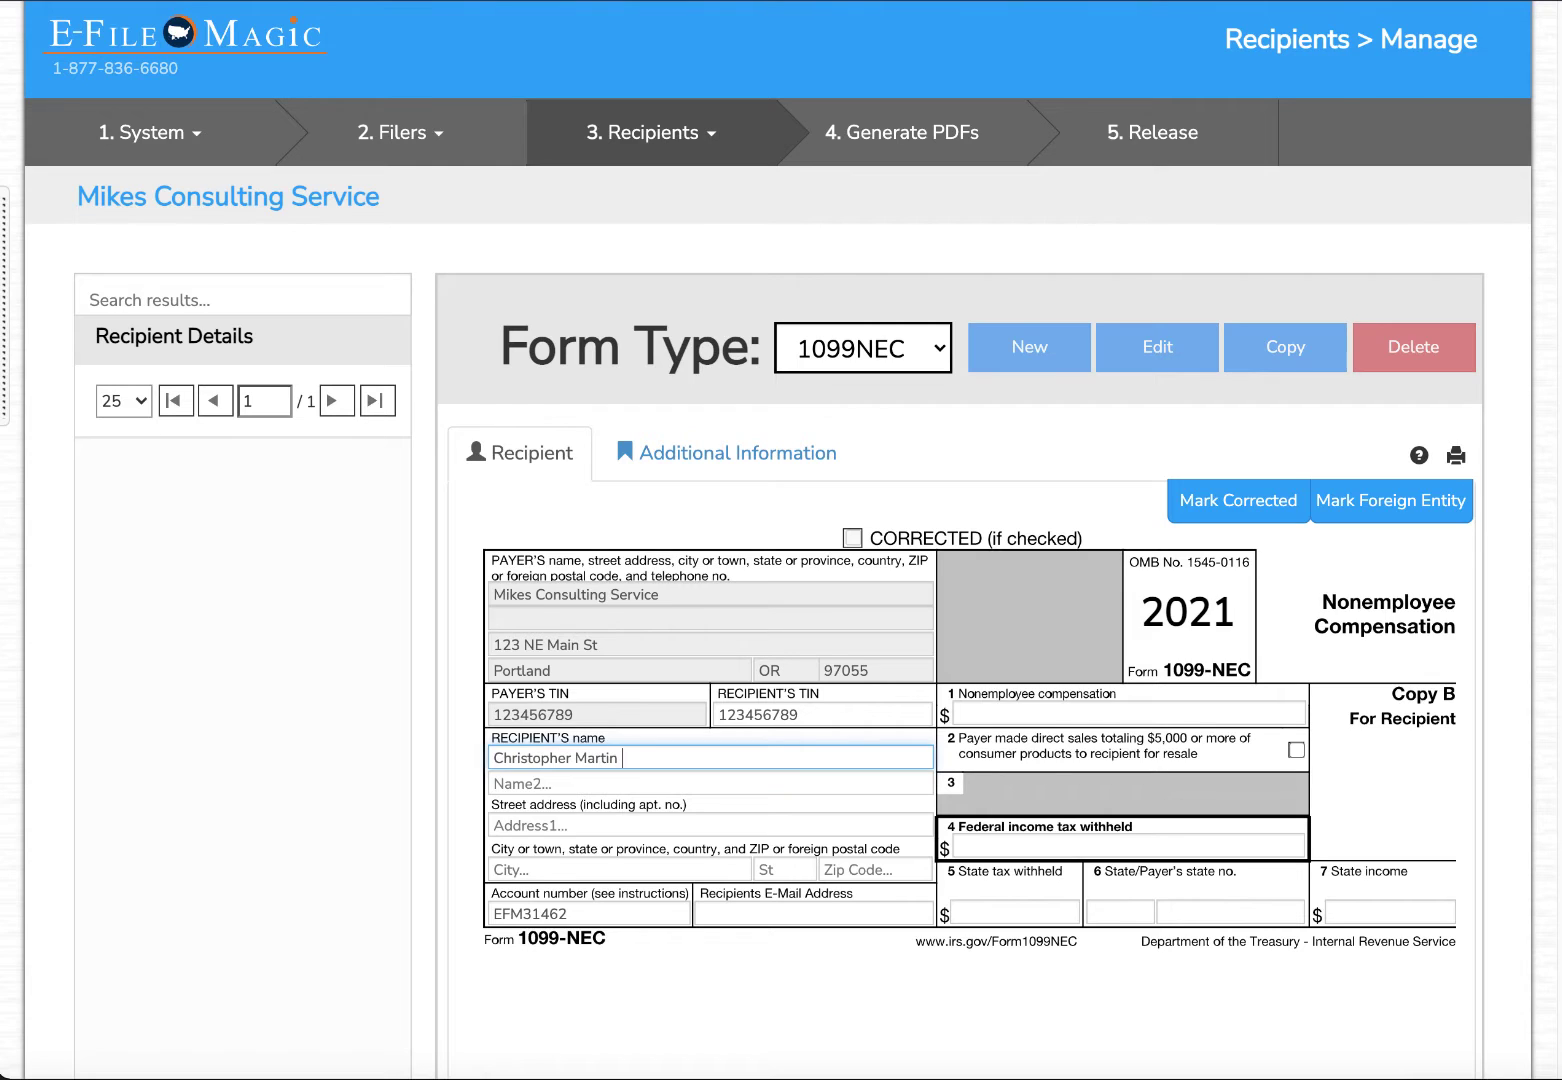
Fill in the recipient's street address, city, state, zip code and account number.
key("Tab")
key("Tab")
type("123 NE Main St")
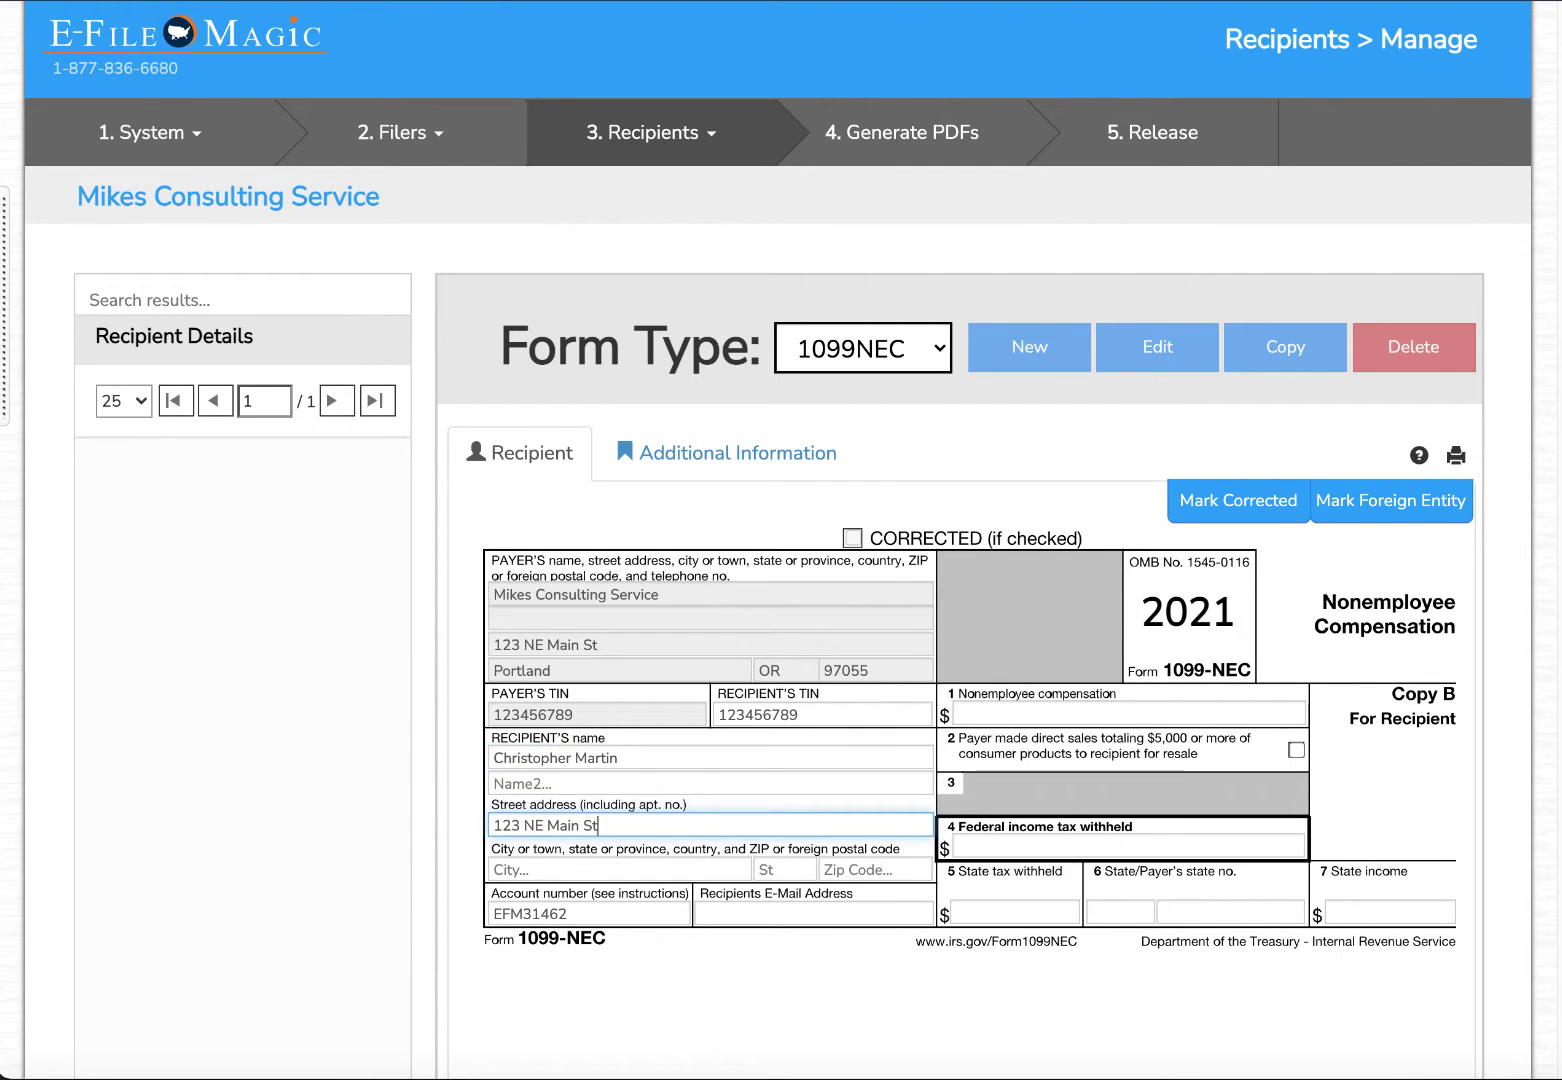
key("Tab")
type("POrtland")
key("Tab")
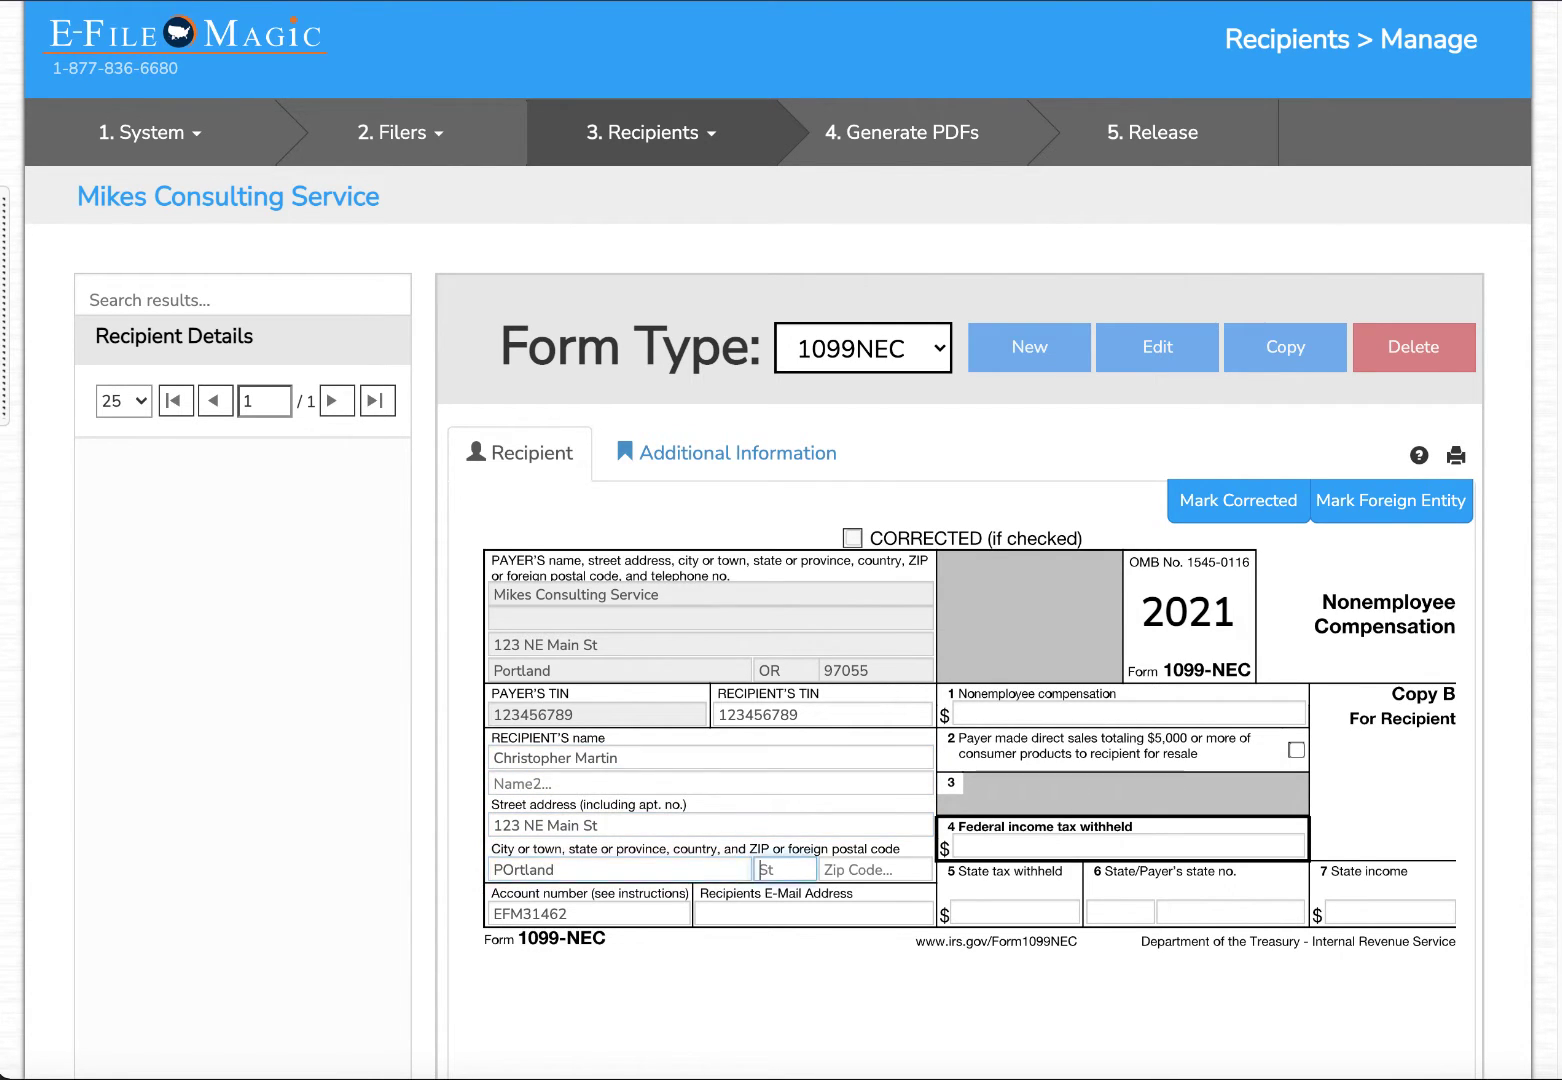
type("OR")
key("Tab")
type("97055")
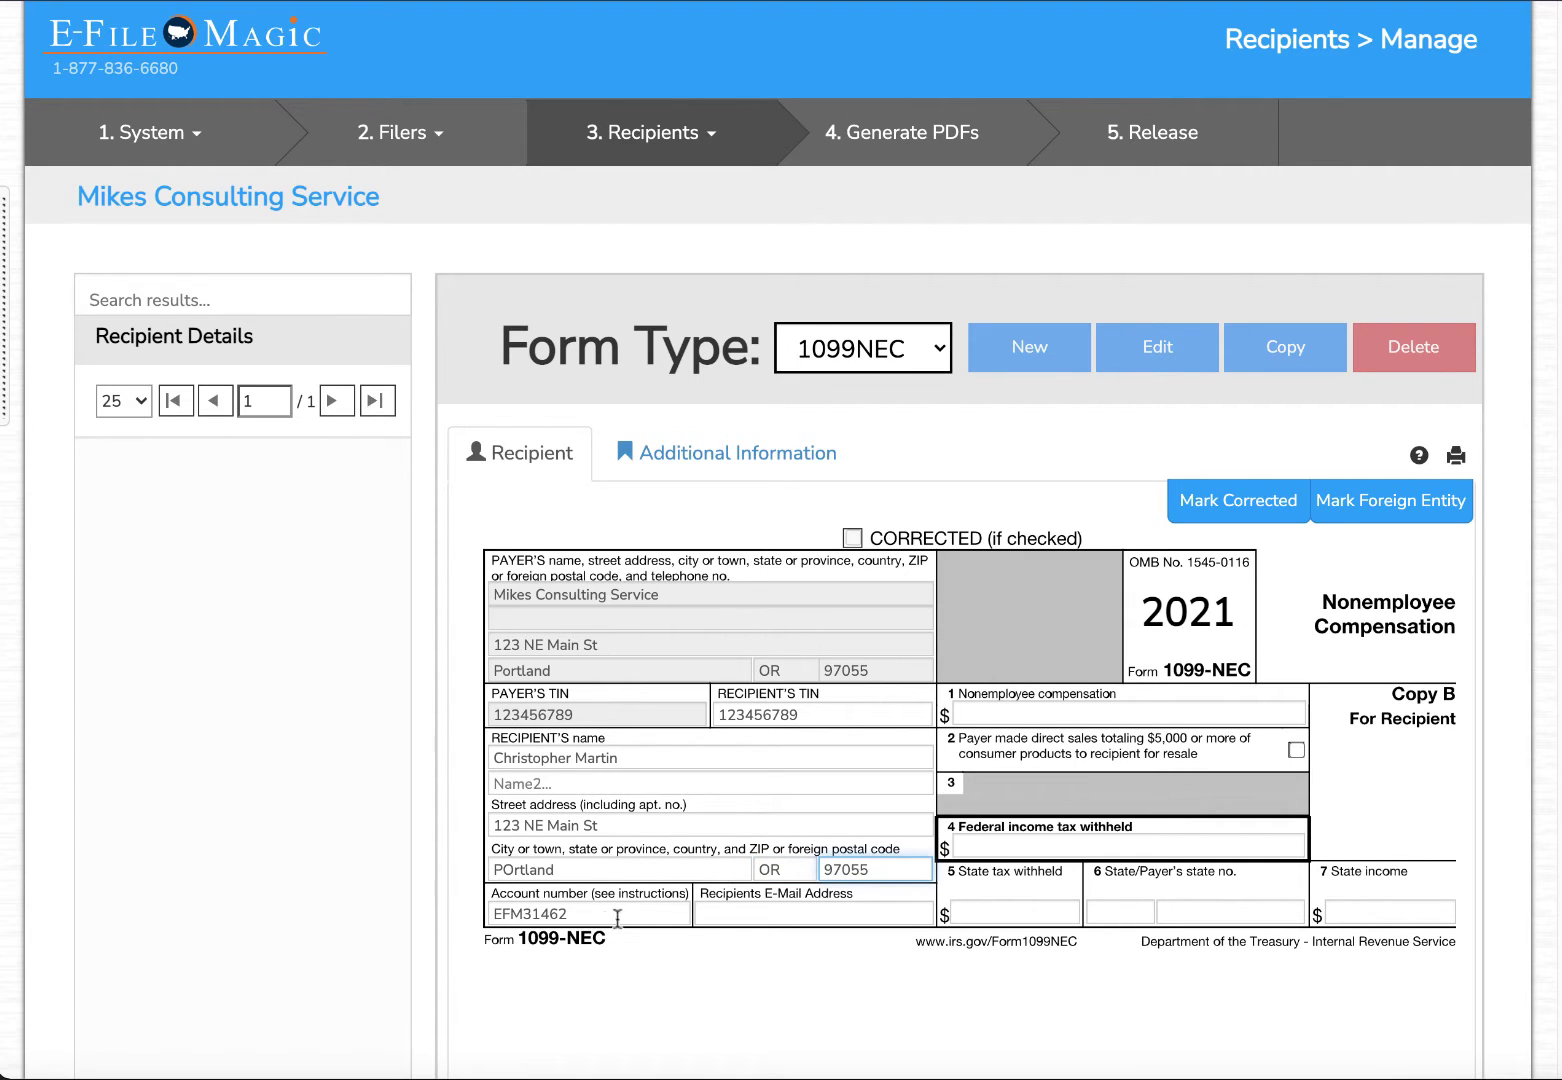
key("Tab")
type("ETC123")
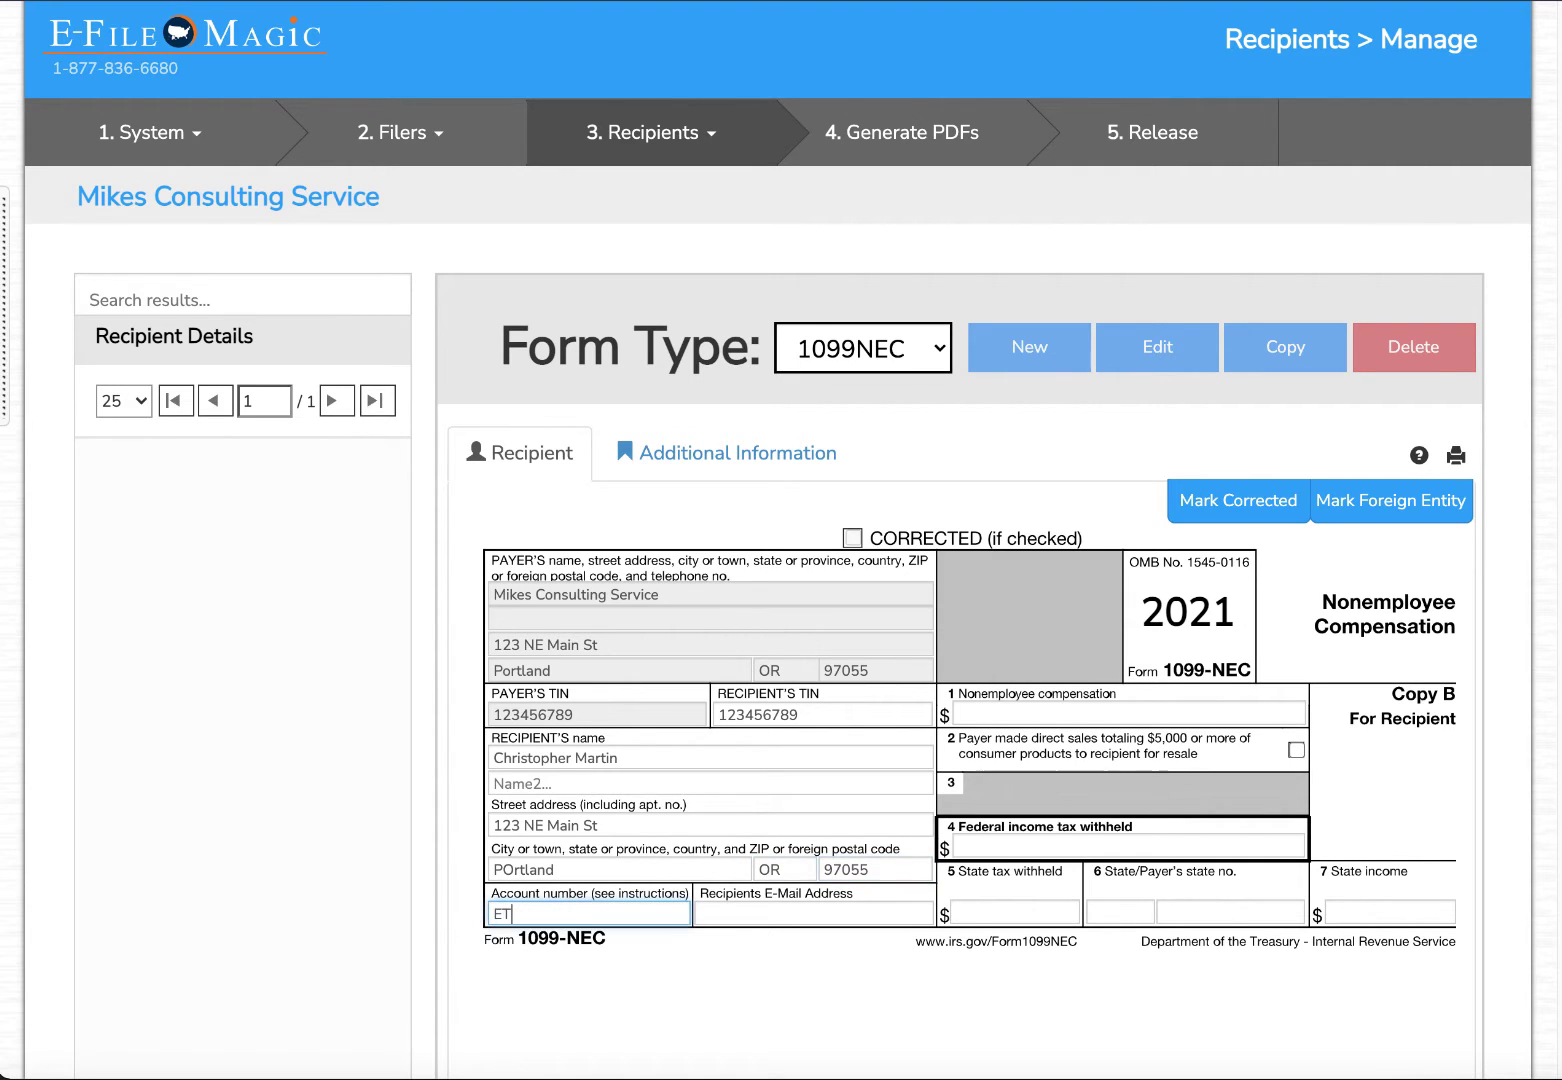
Enter 8500.00 as box 1 nonemployee compensation and start fixing the city's capitalisation.
left_click(993, 716)
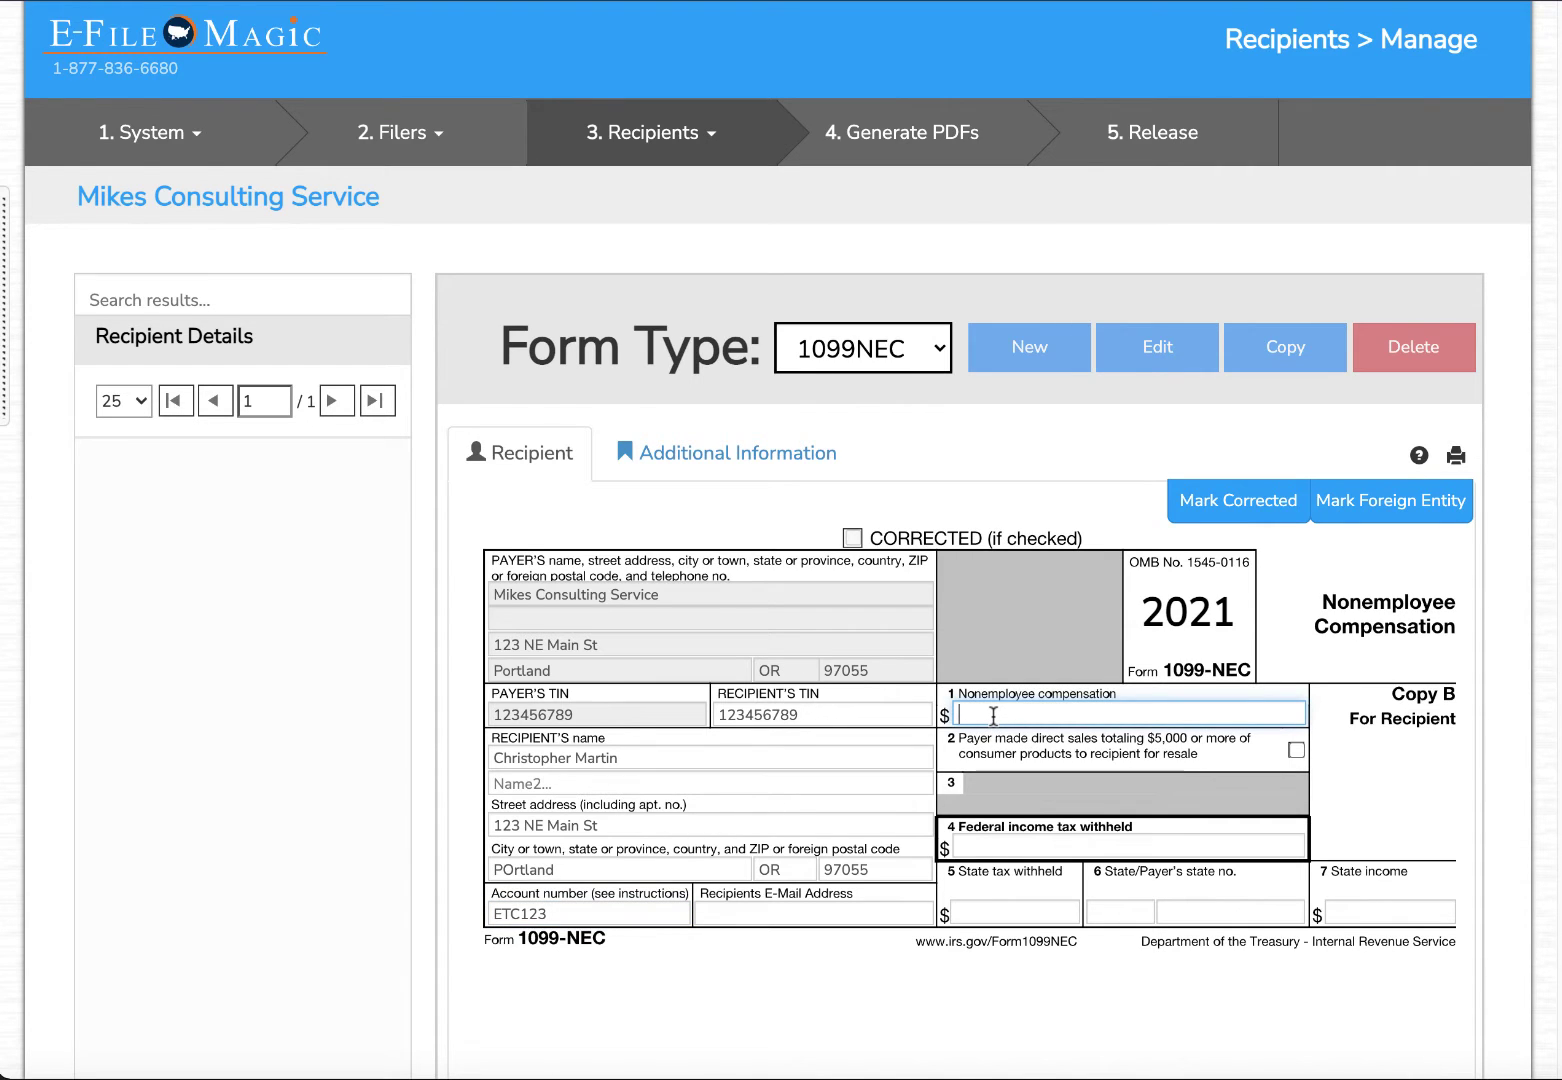
type("8500.00")
scroll(1161, 780, "down", 3)
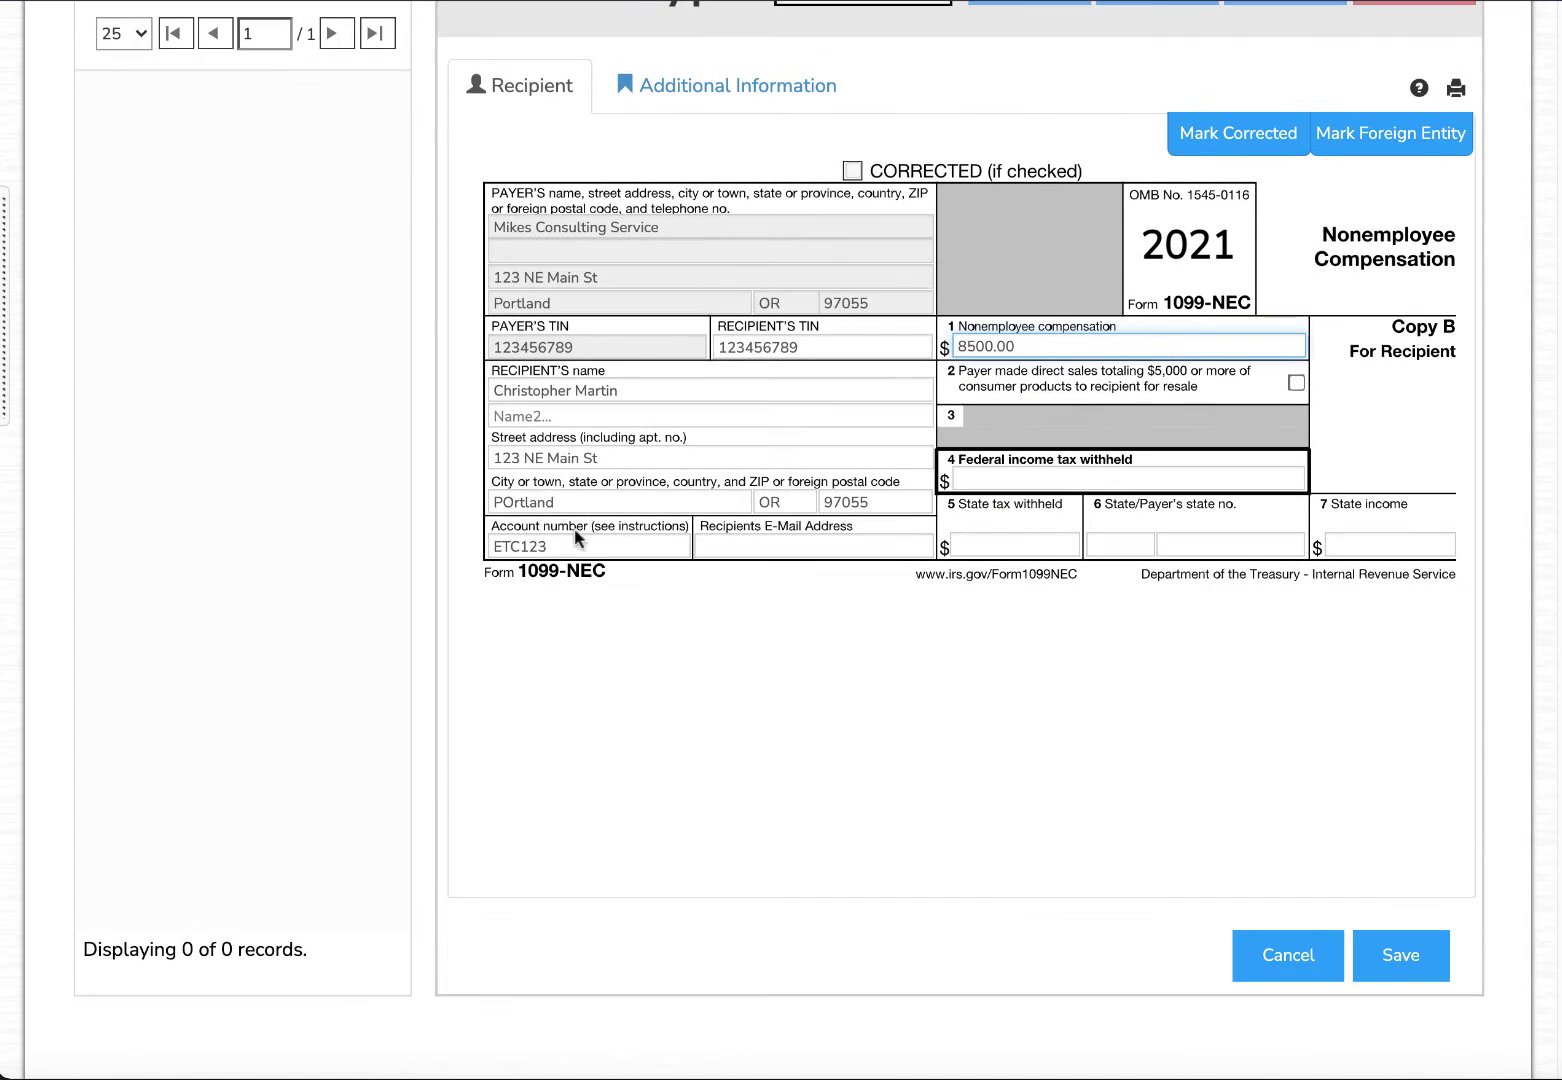
left_click(507, 500)
key("BackSpace")
Finish correcting the city's capitalisation and save the new 1099-NEC record.
type("o")
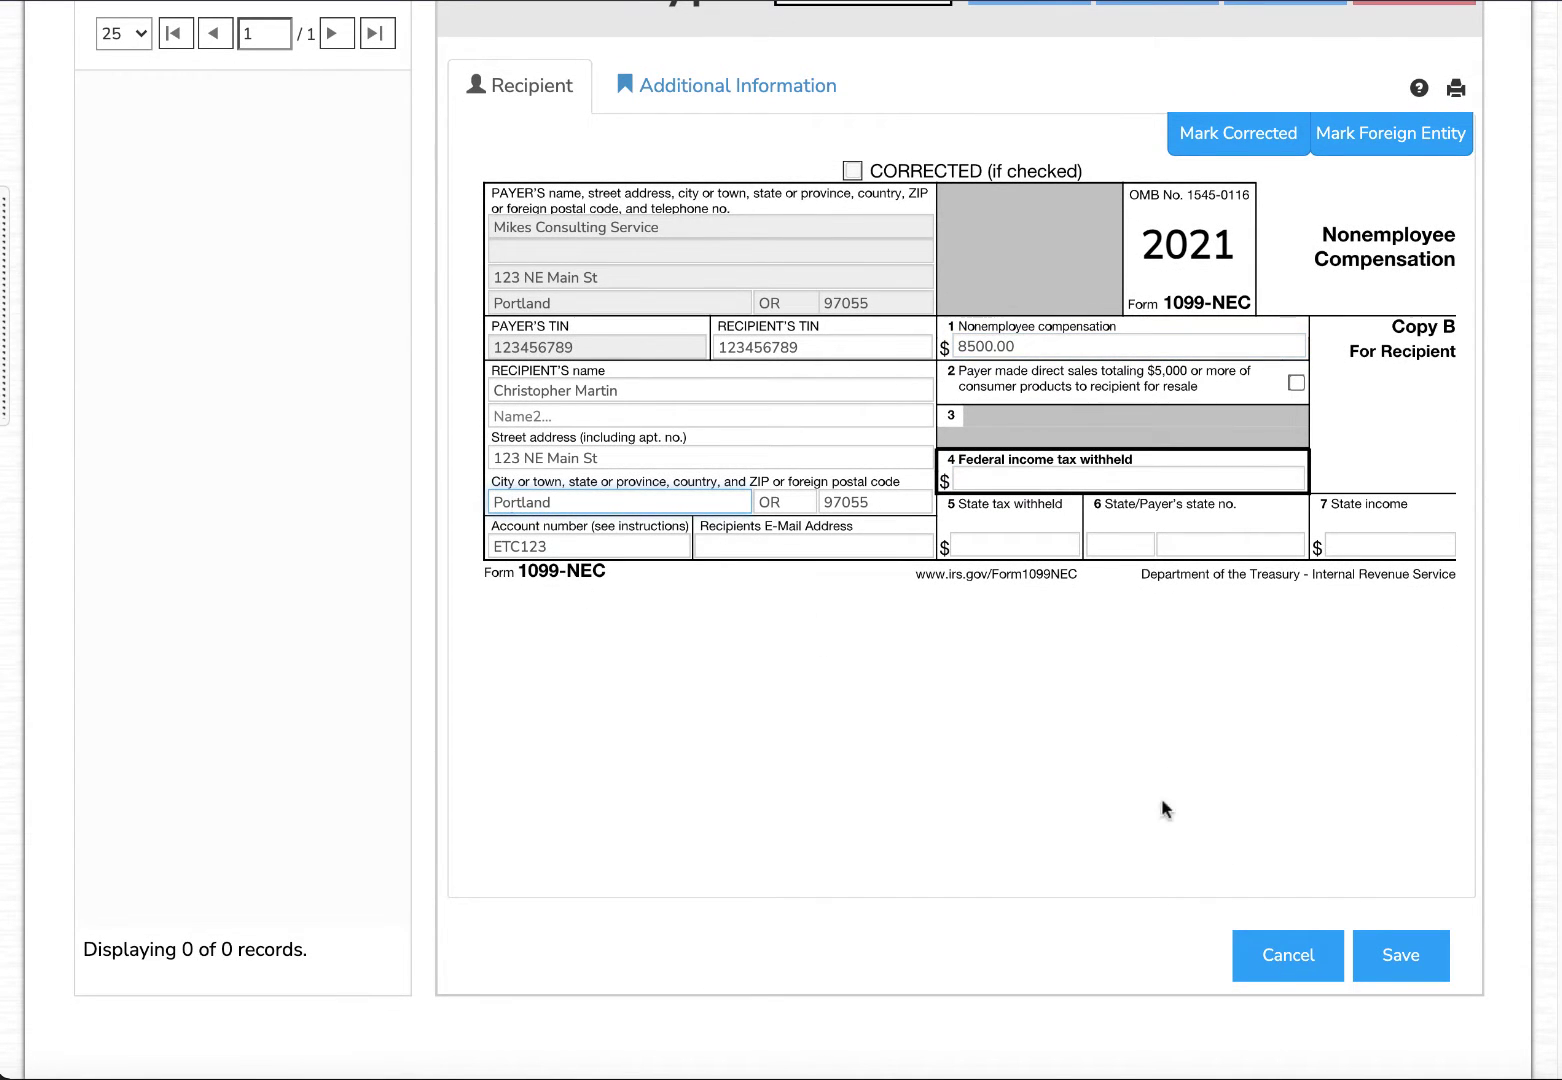
left_click(1388, 953)
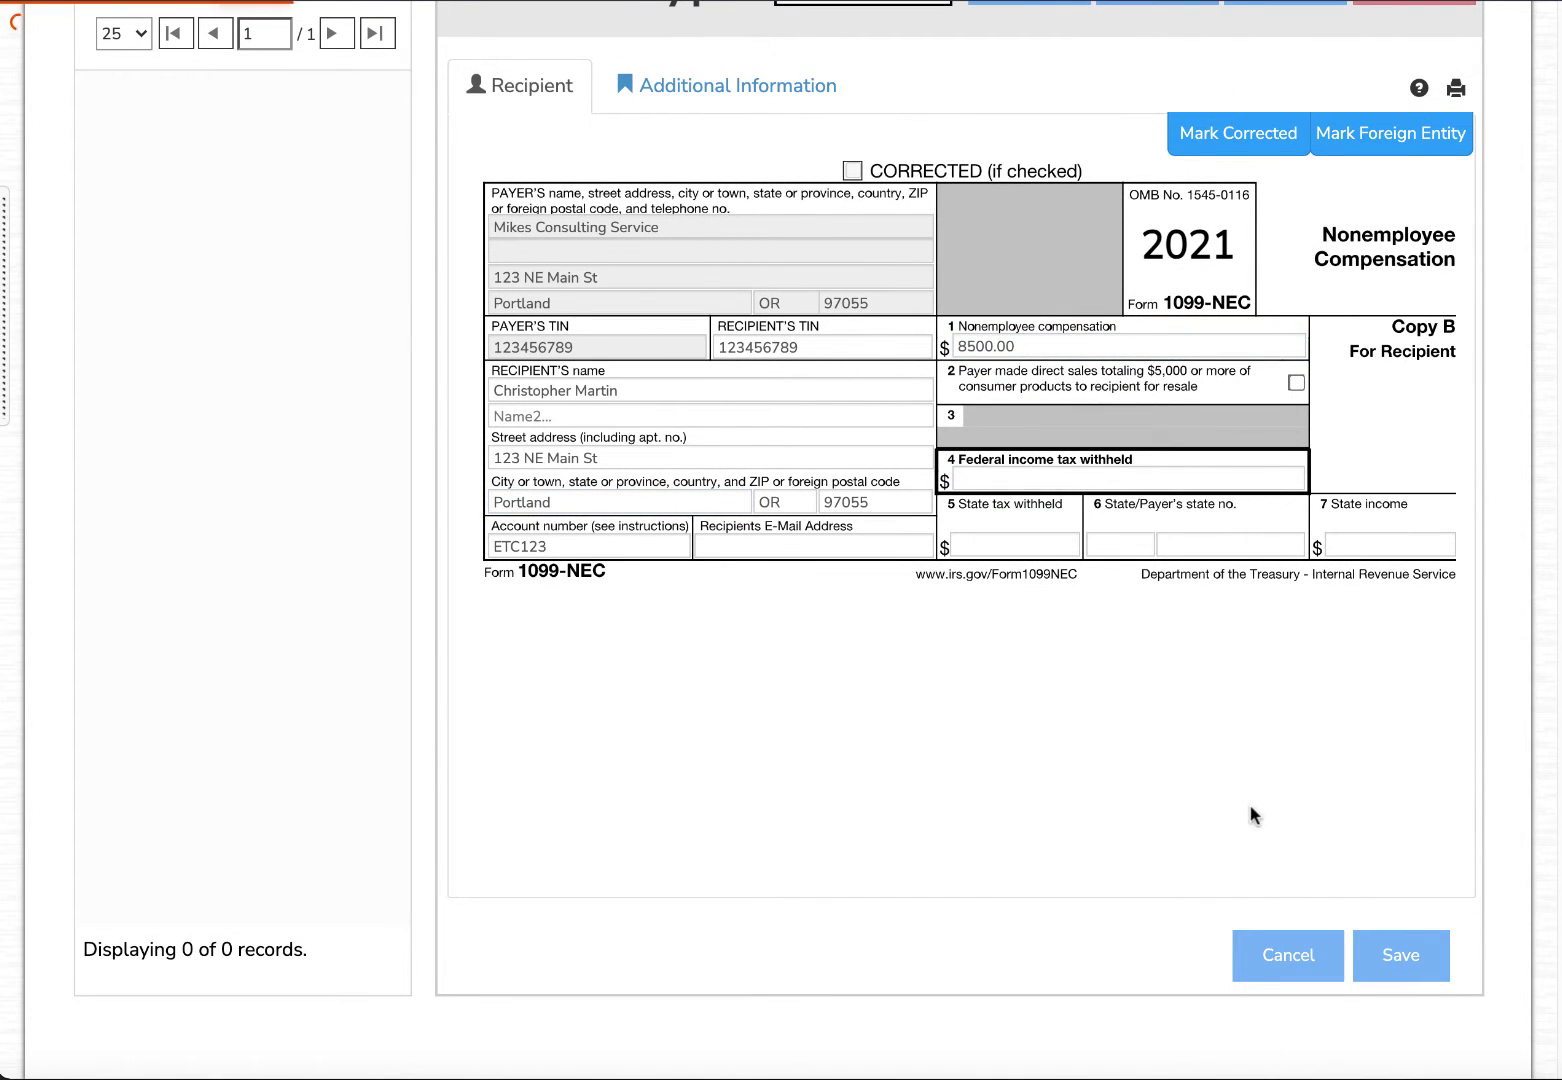
scroll(1181, 756, "up", 3)
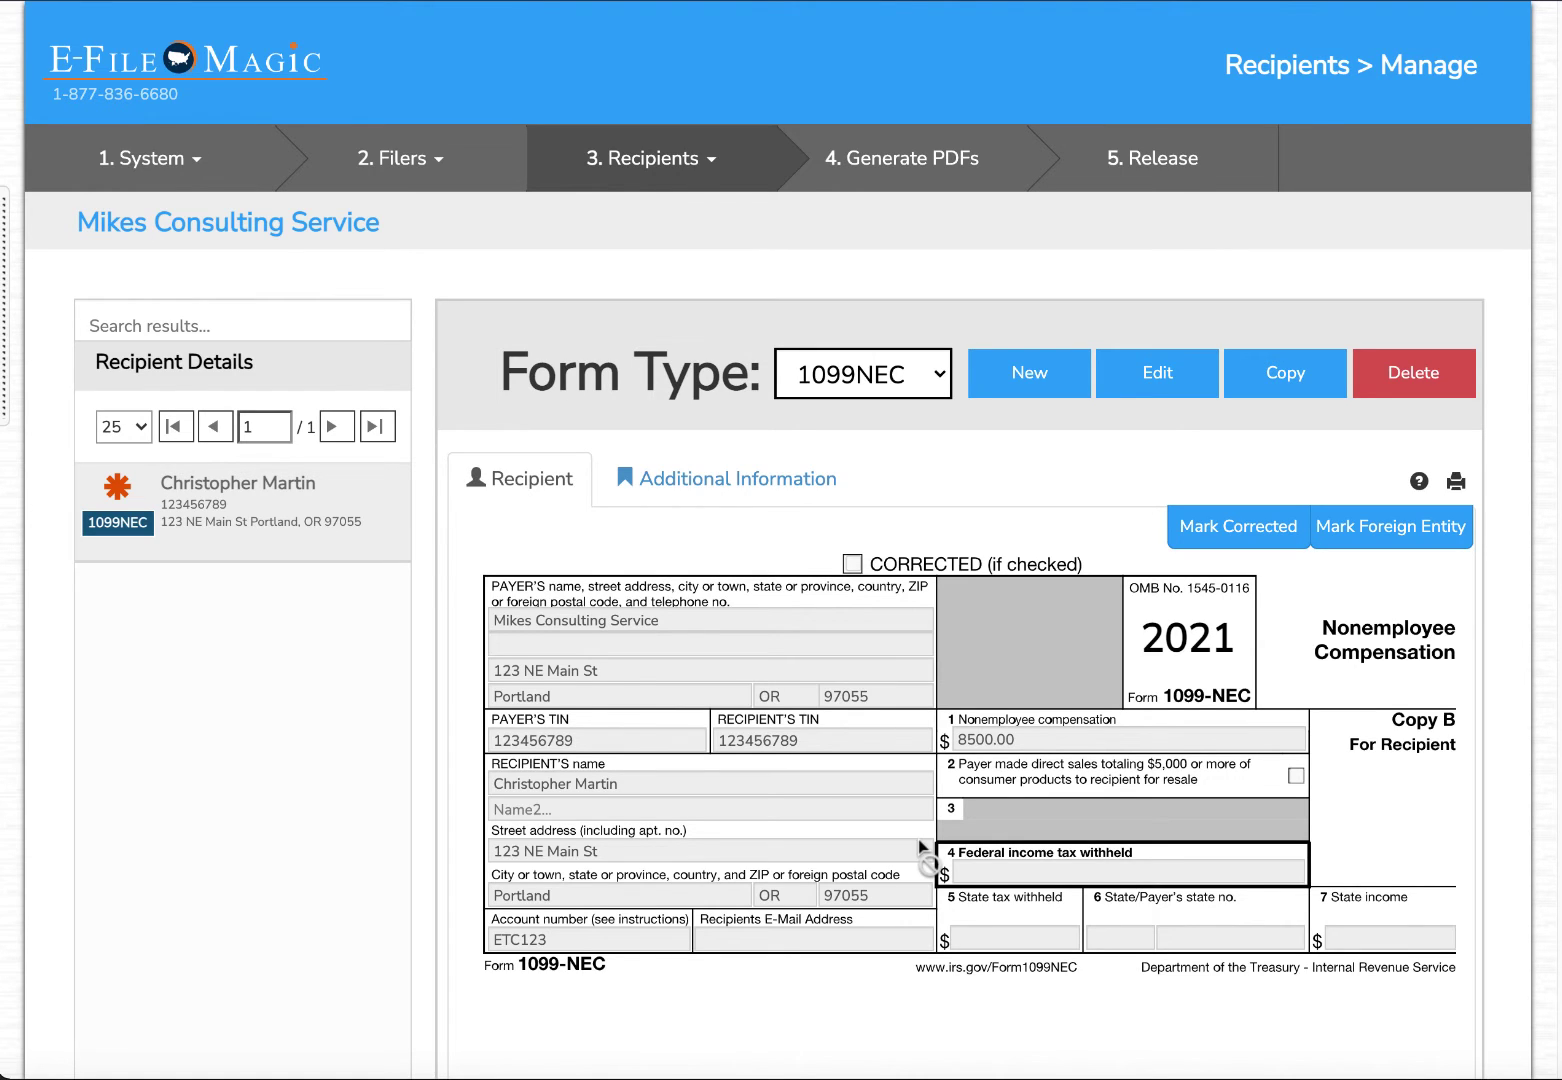
Mark the 1099-NEC corrected, change box 1 from 8500.00 to 6500, and confirm saving.
left_click(1260, 535)
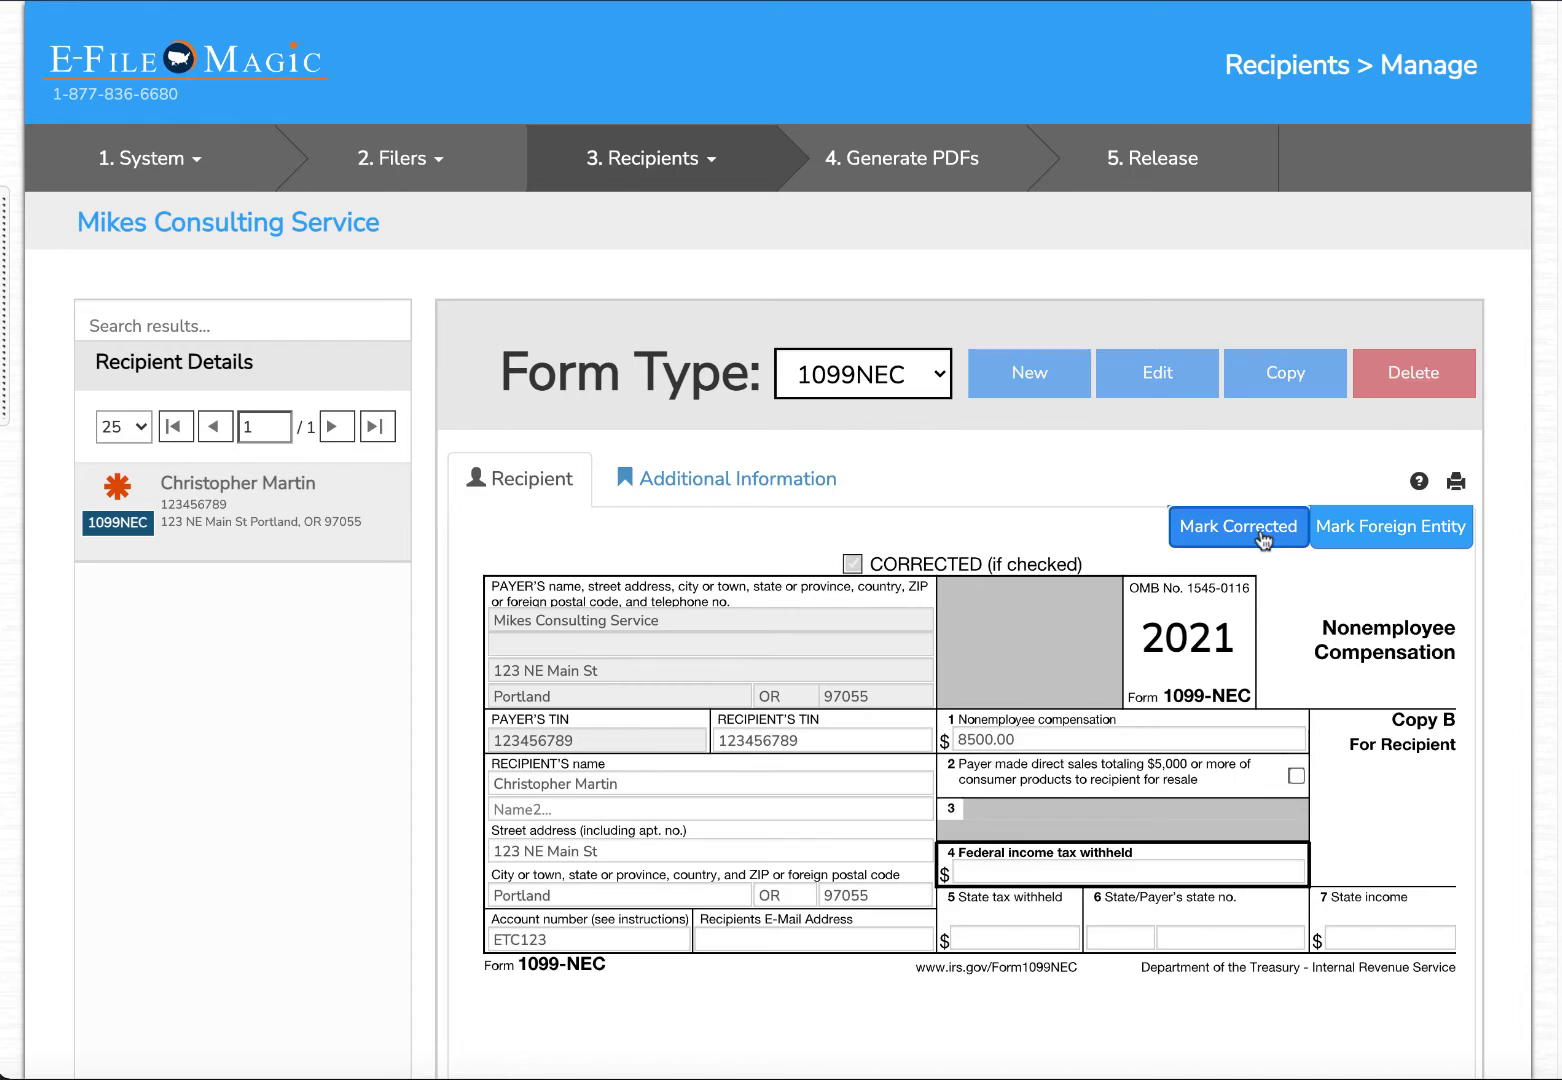
left_click(1068, 738)
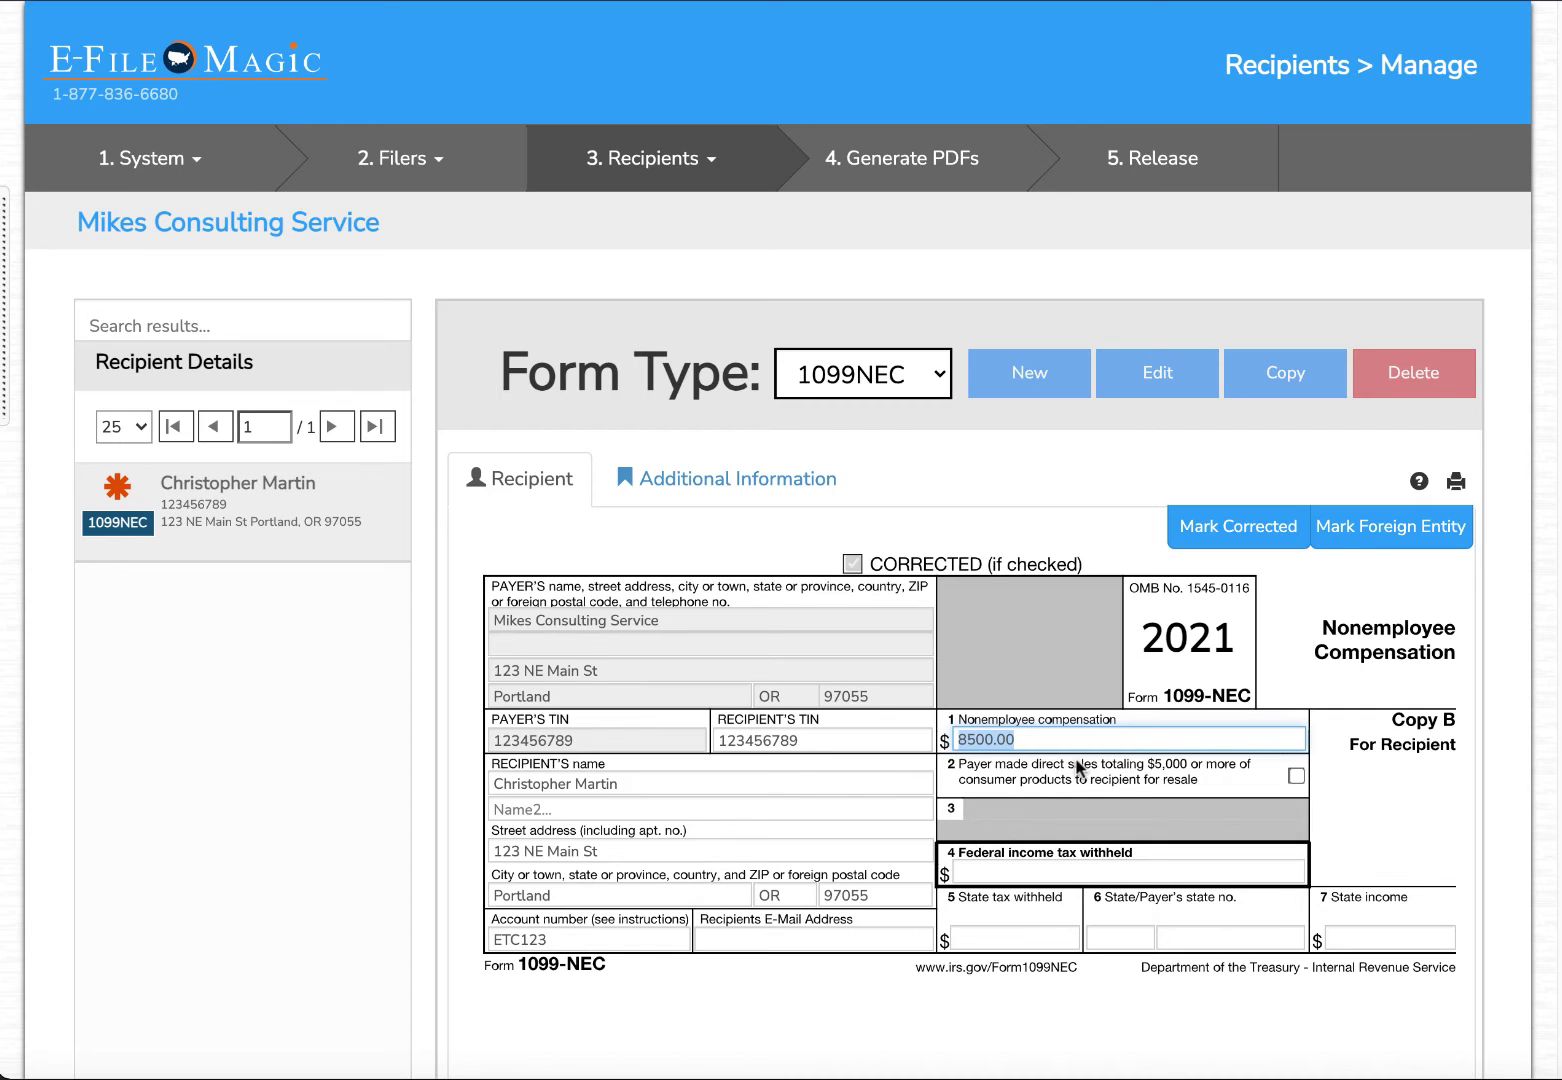
type("6500")
left_click(1098, 862)
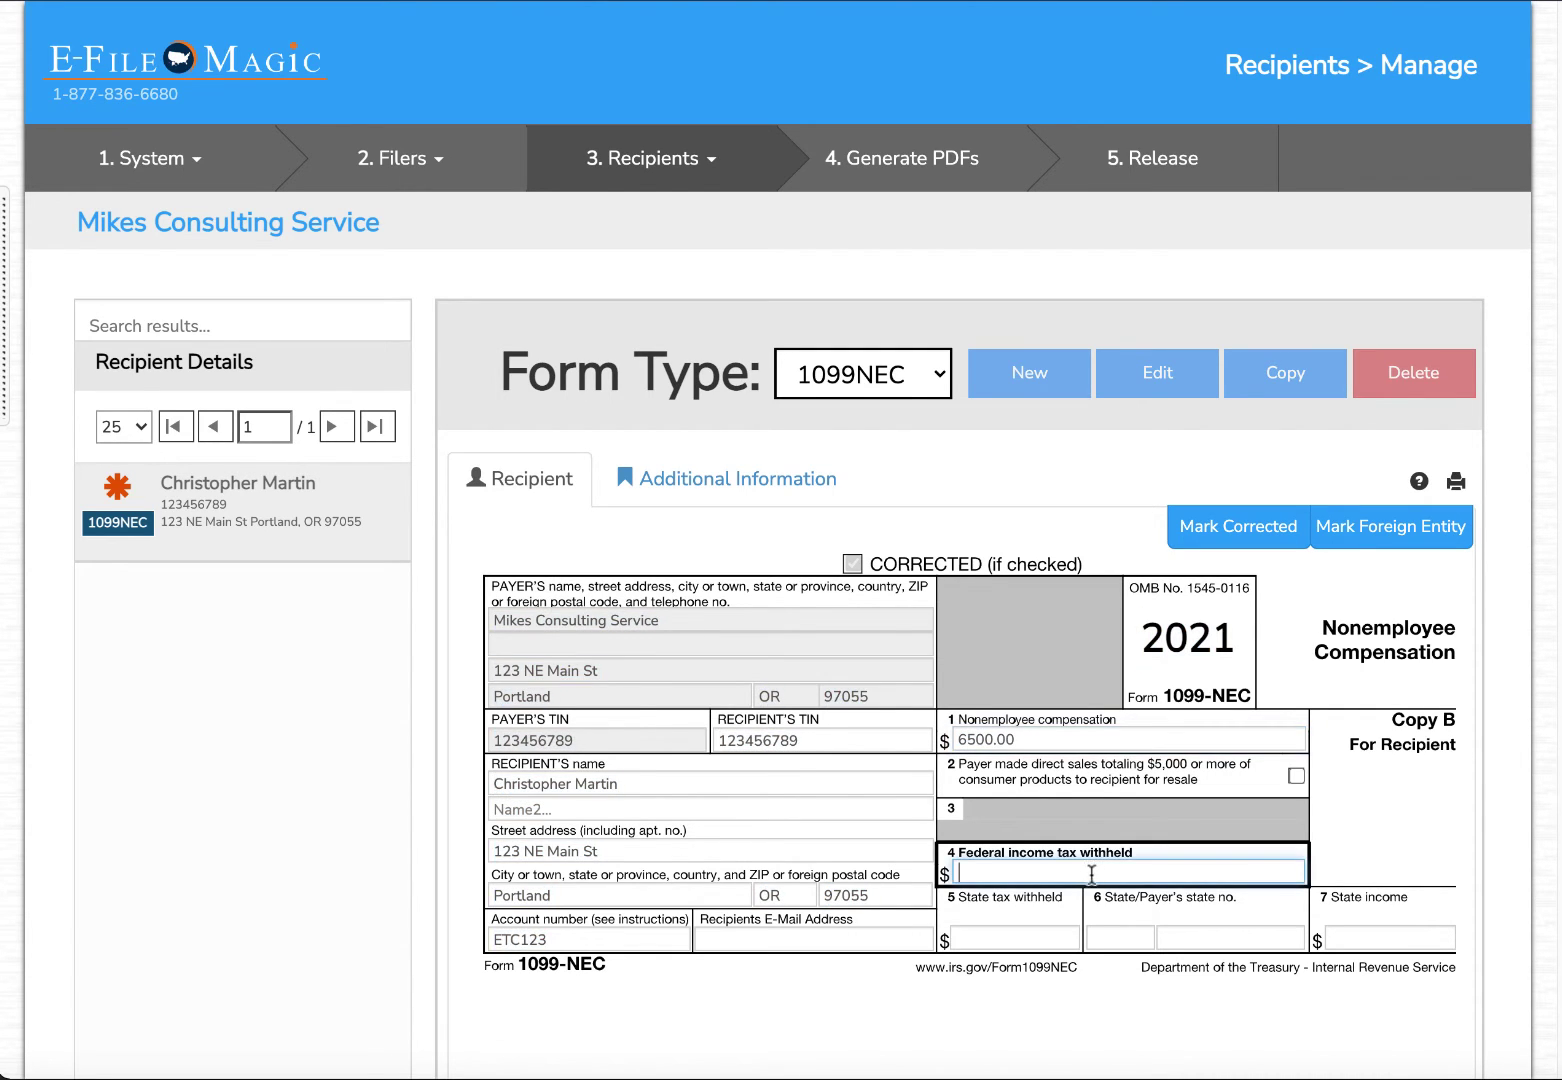
scroll(1098, 862, "down", 4)
left_click(1405, 935)
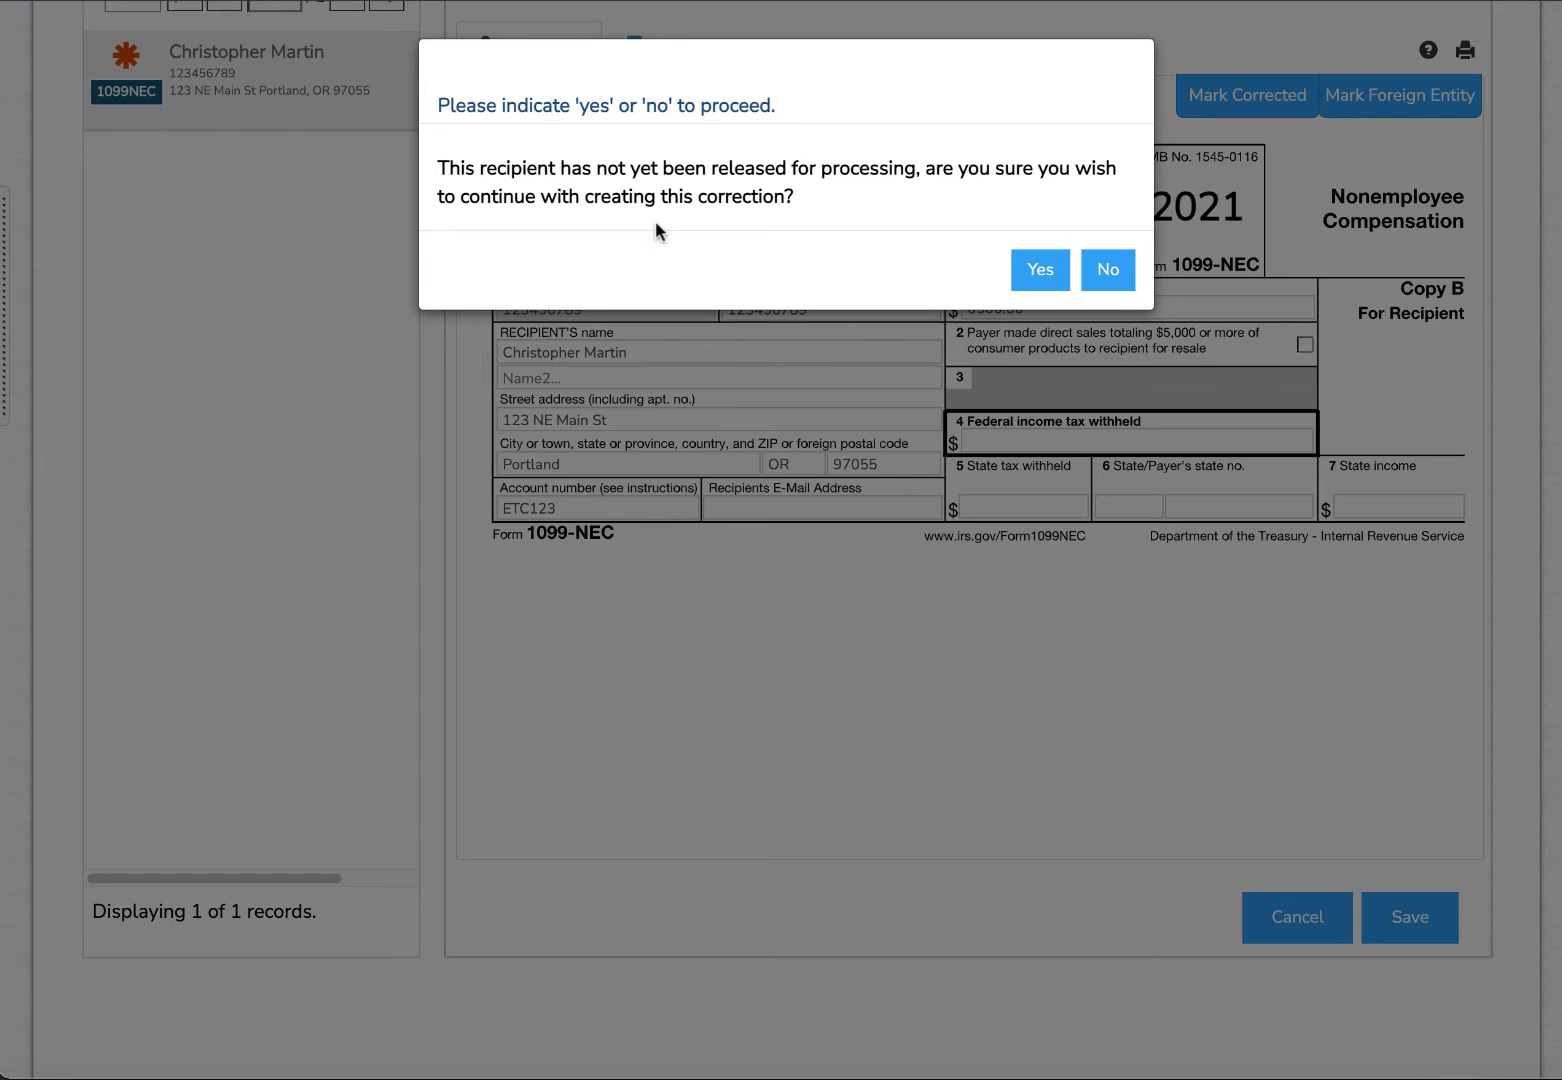
left_click(1018, 268)
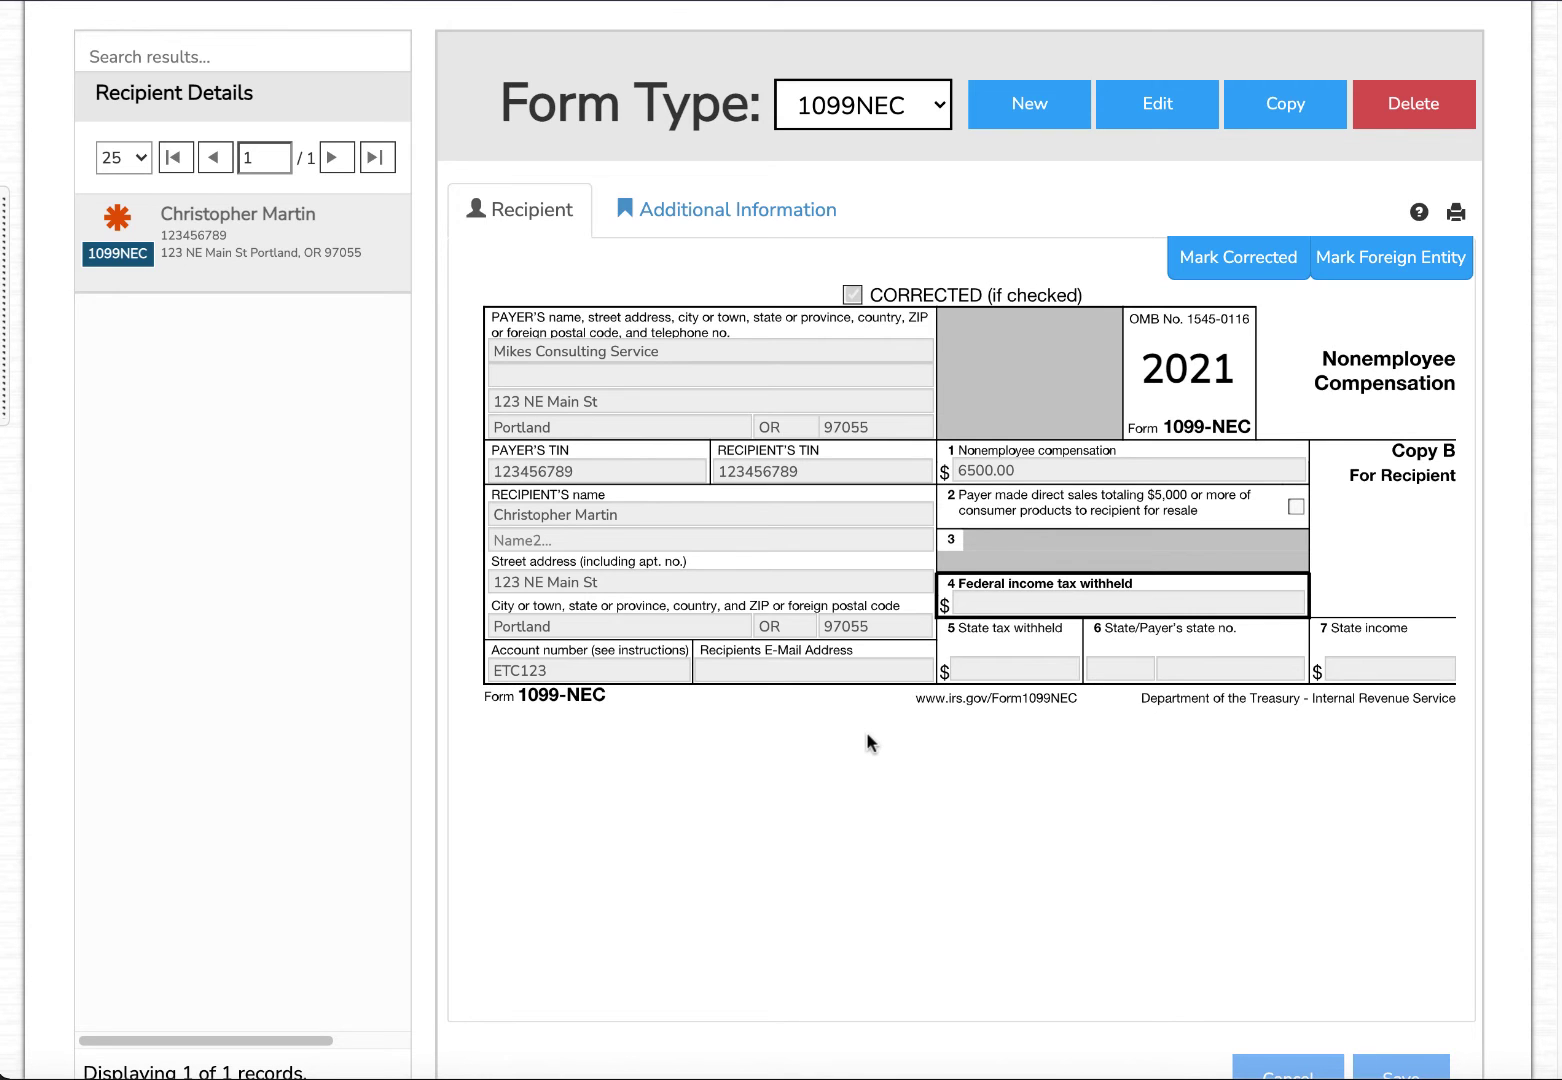
scroll(866, 761, "up", 3)
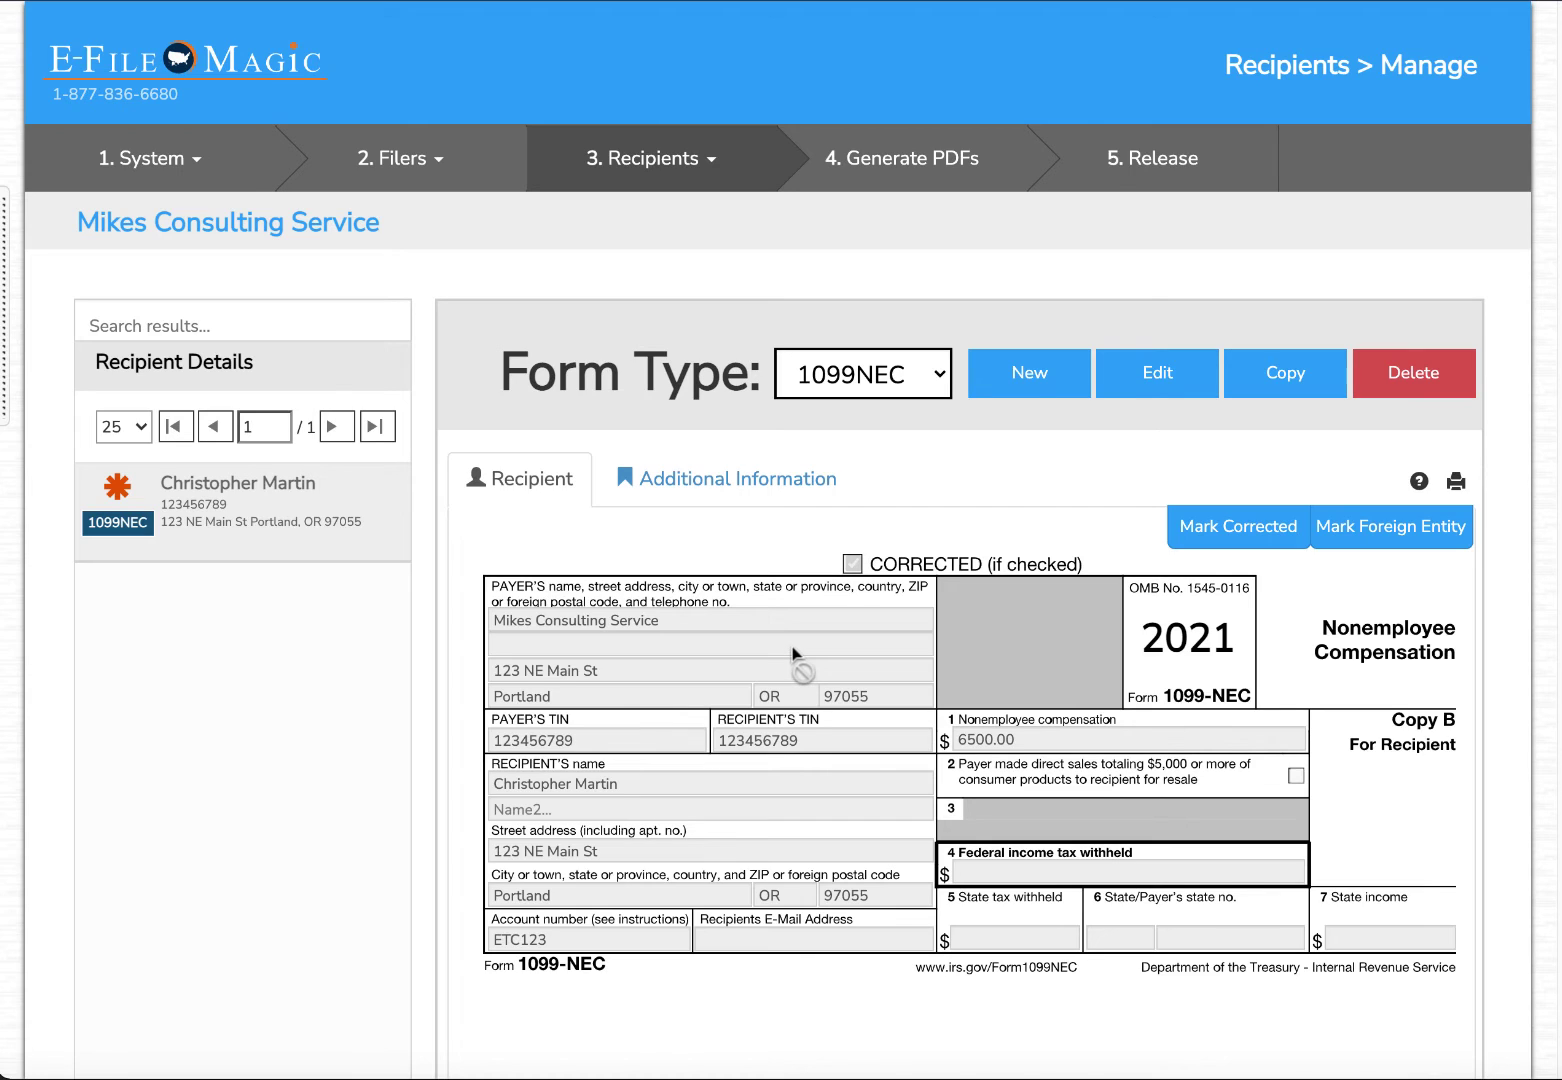
On the Release page, add Print and Mail service for the recipient.
left_click(1140, 178)
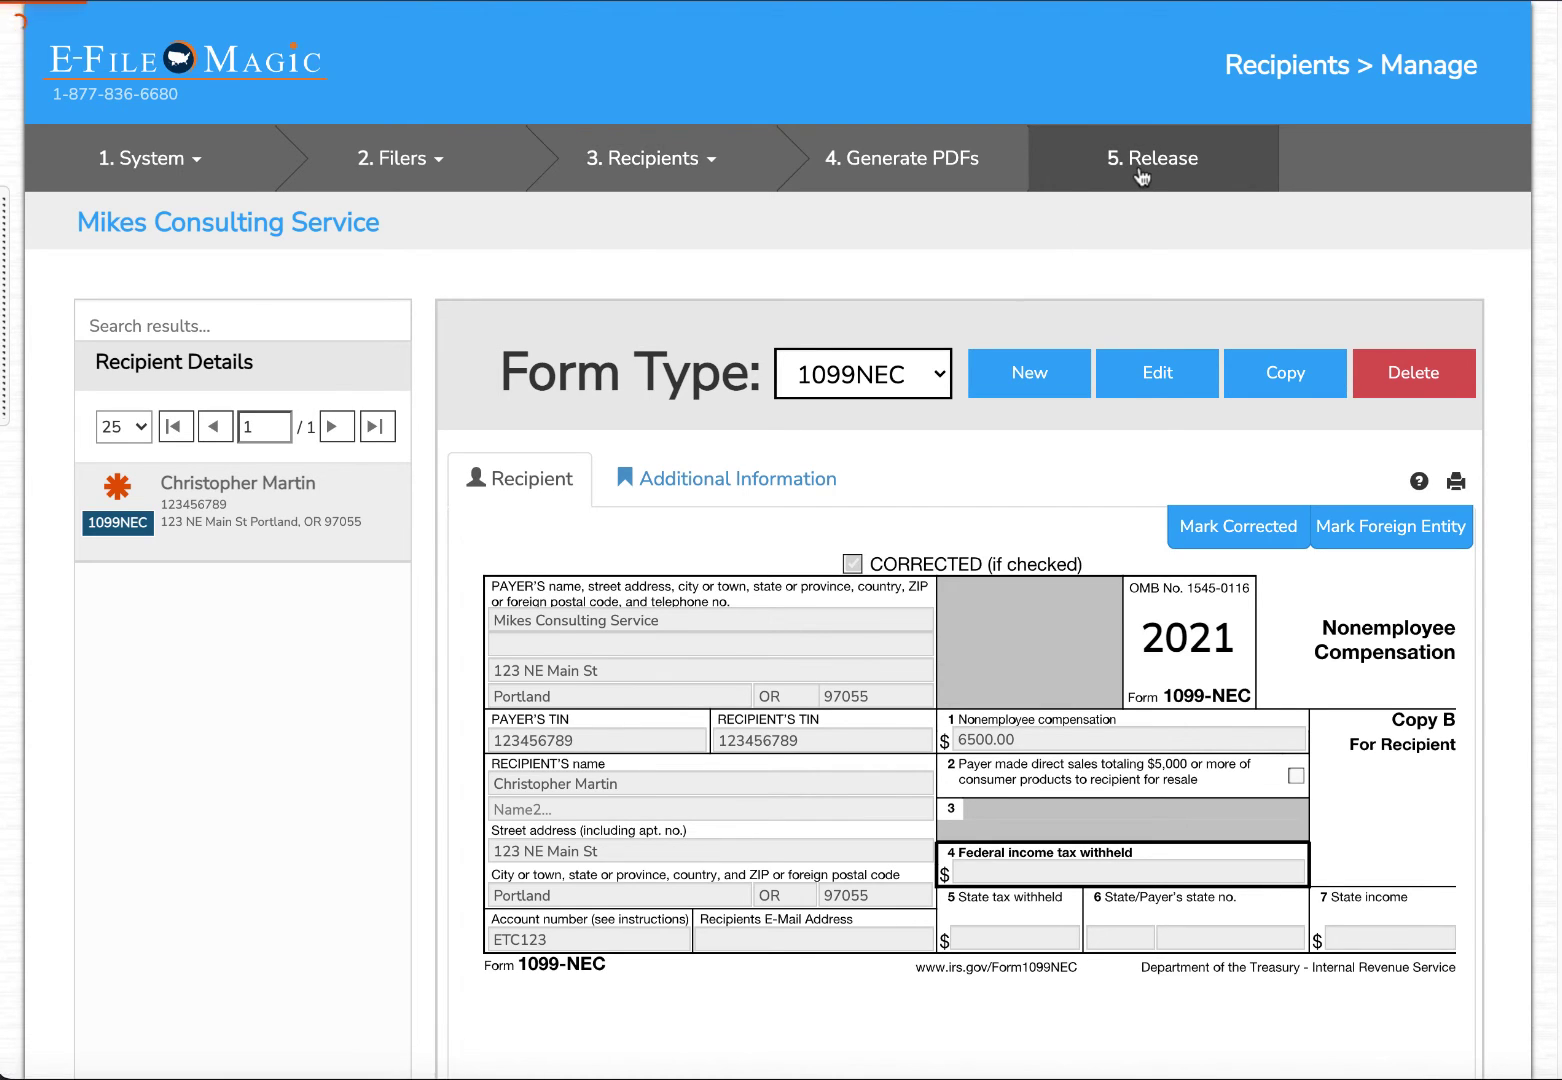
scroll(718, 440, "down", 2)
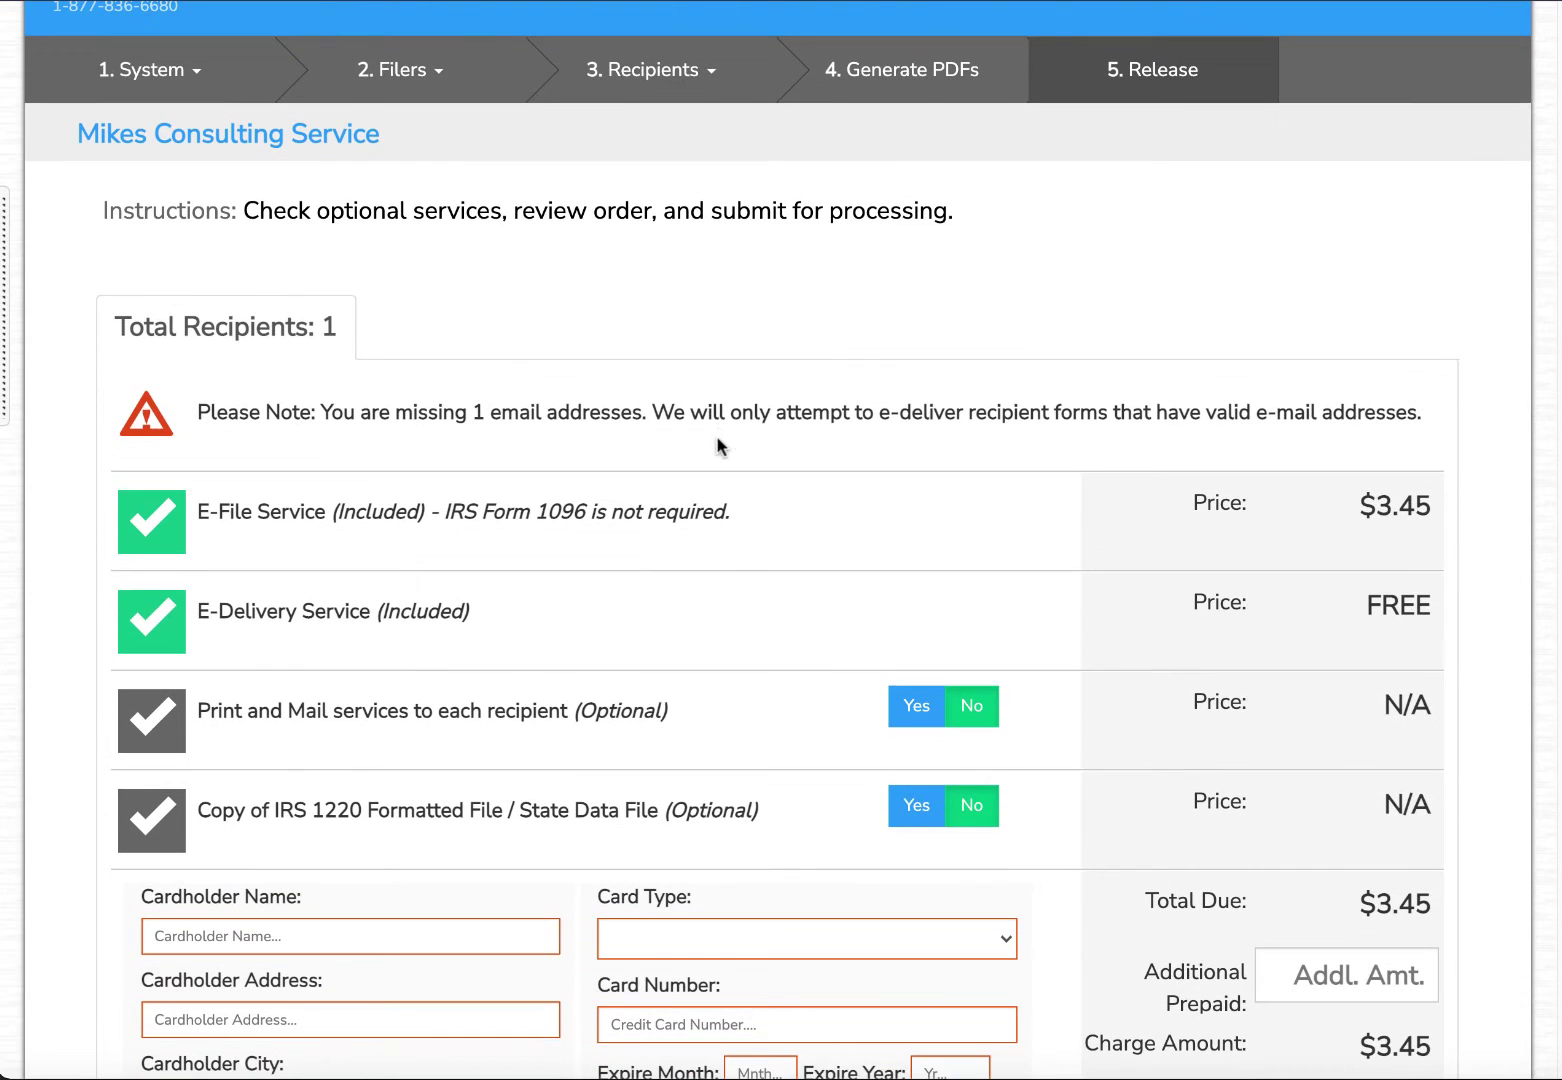
scroll(700, 420, "down", 2)
left_click(181, 628)
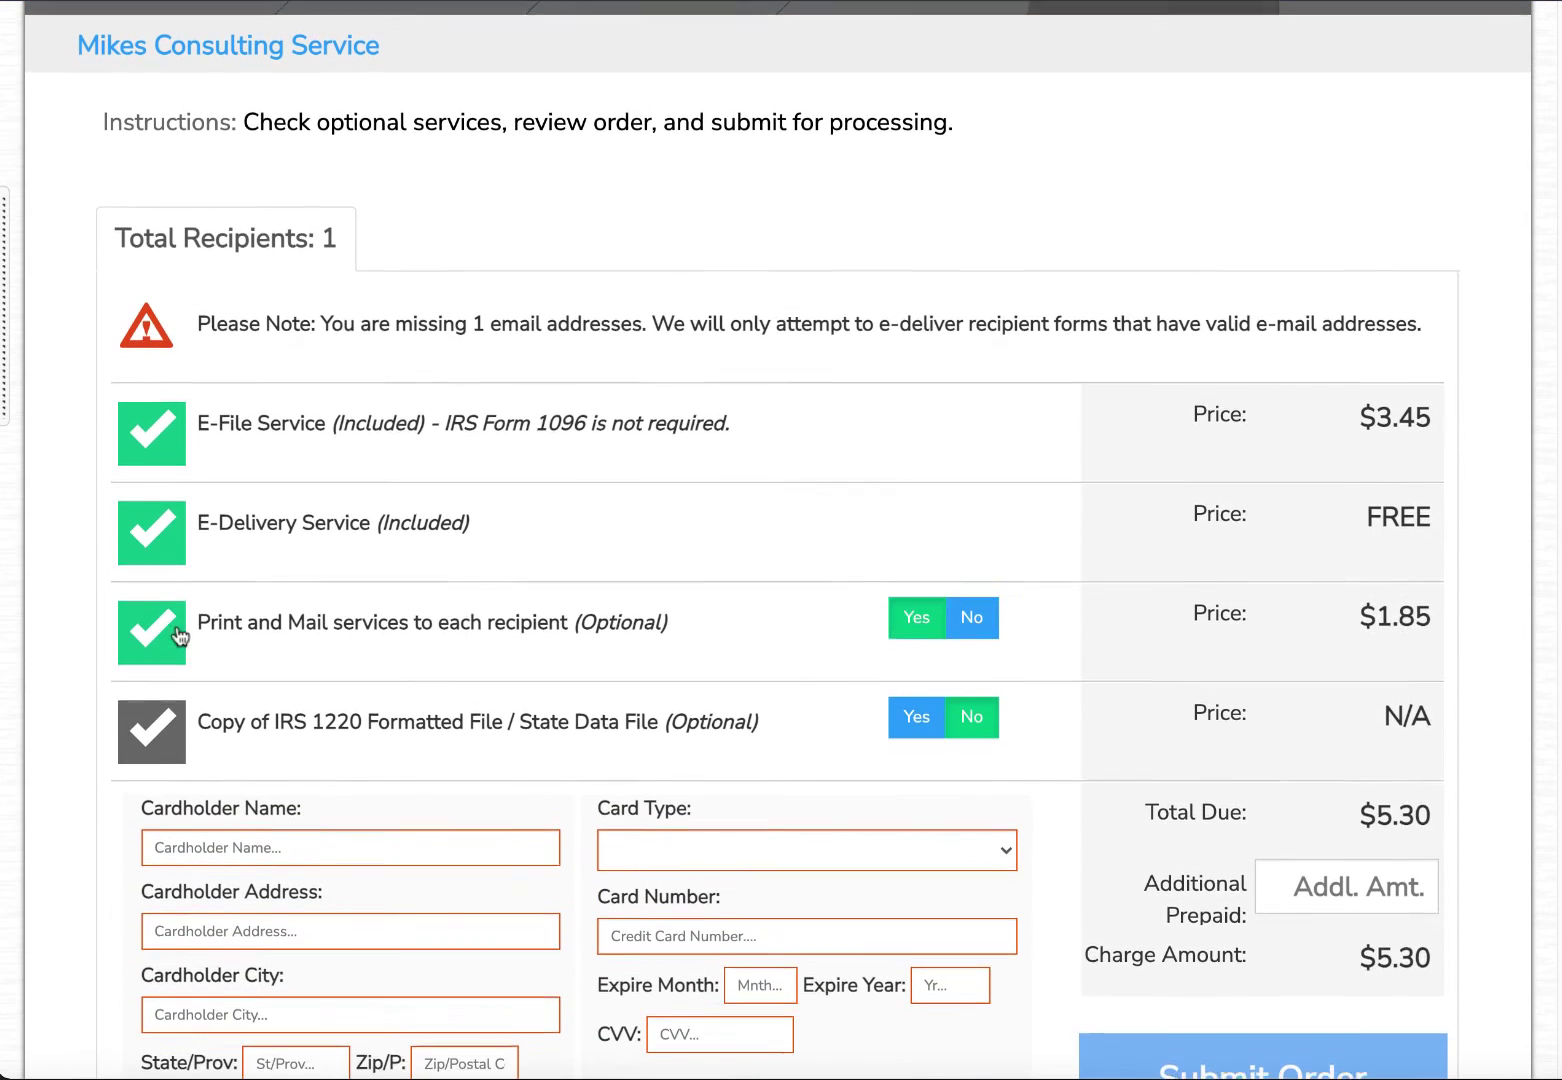
scroll(452, 545, "down", 5)
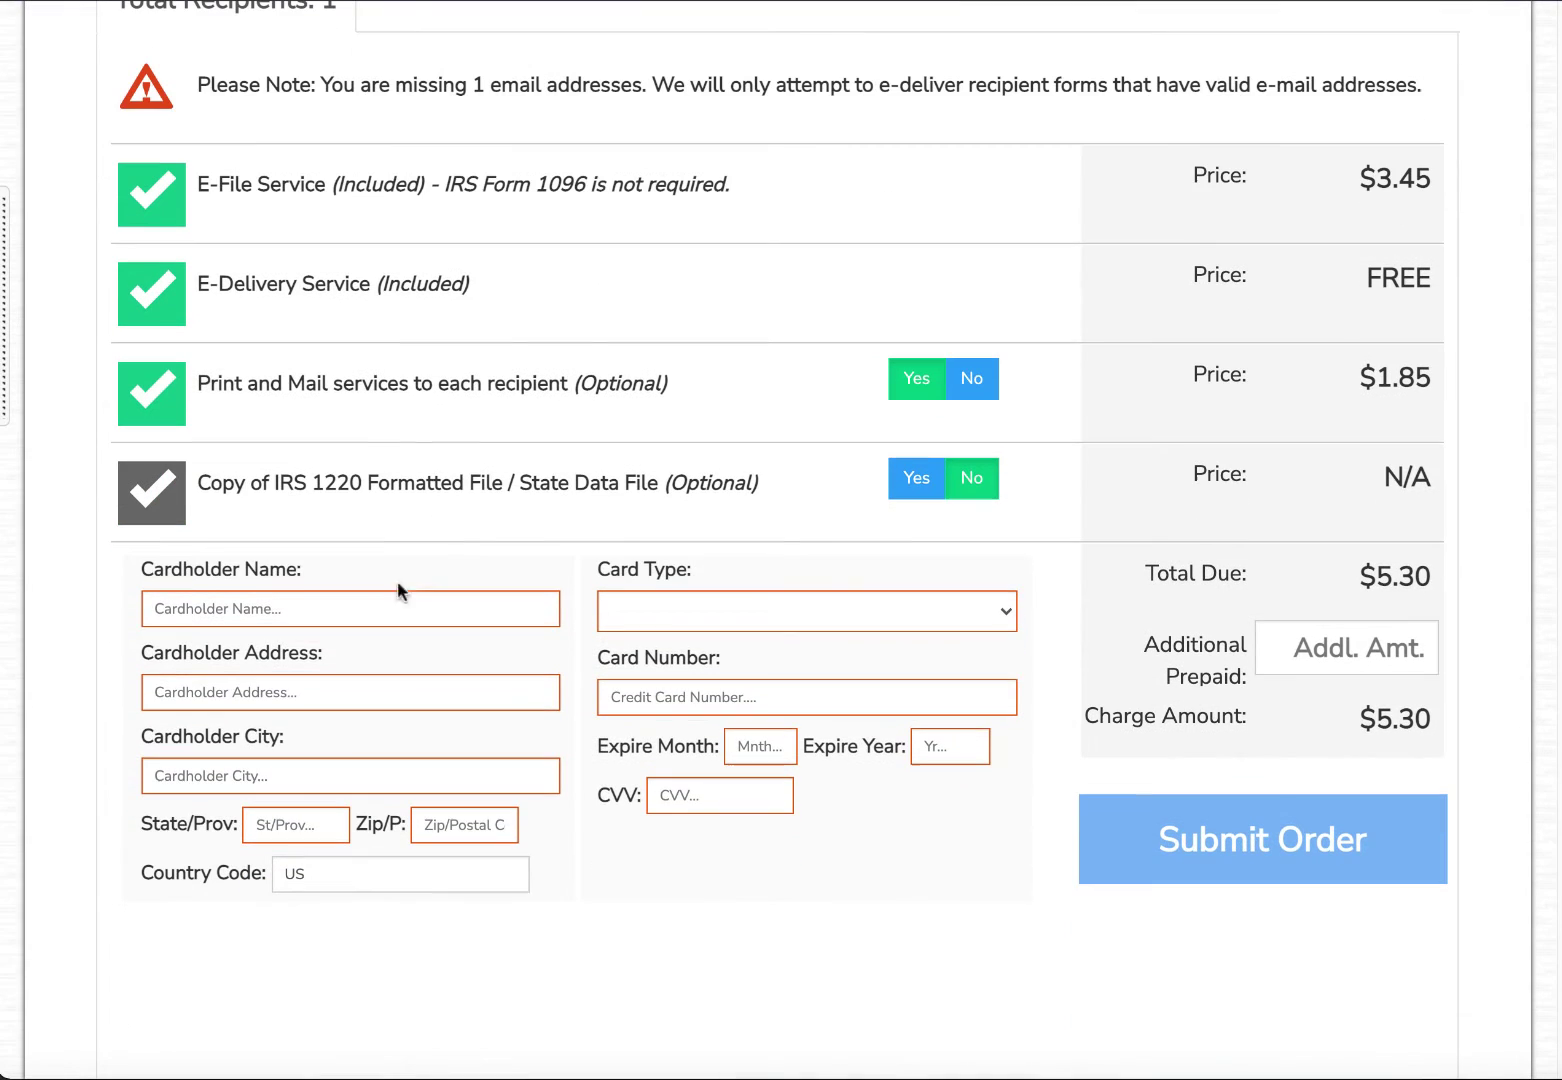
Enter the cardholder's name and billing address, city, state and zip code.
left_click(266, 607)
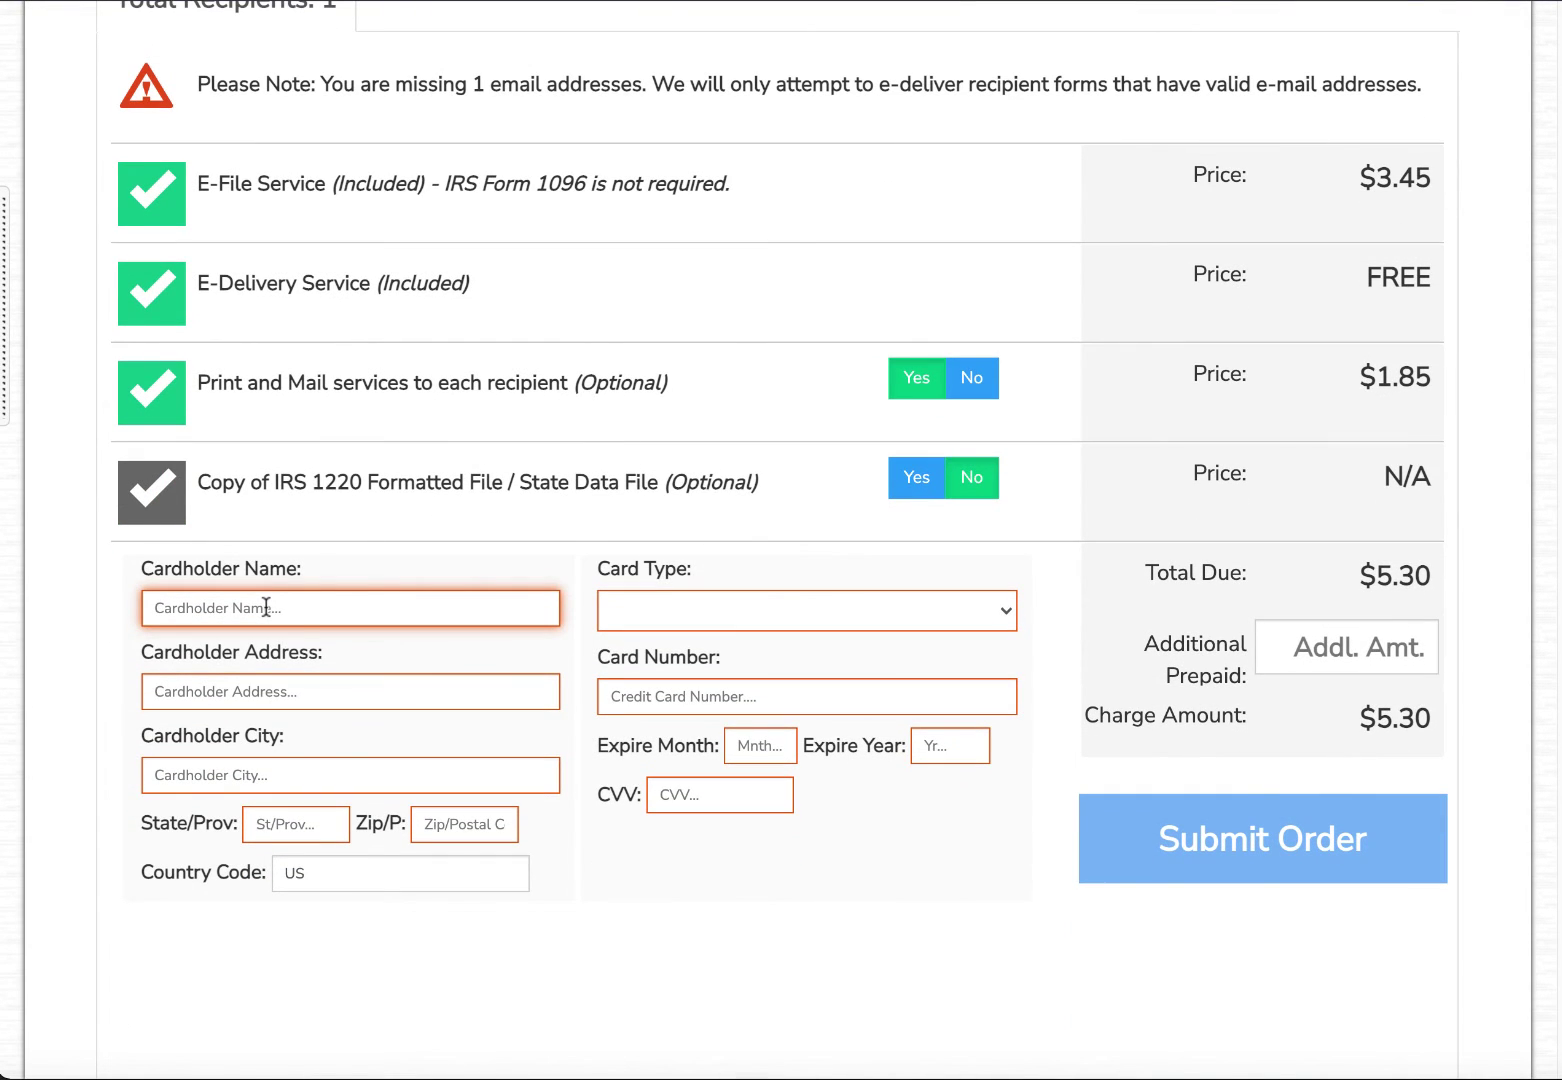
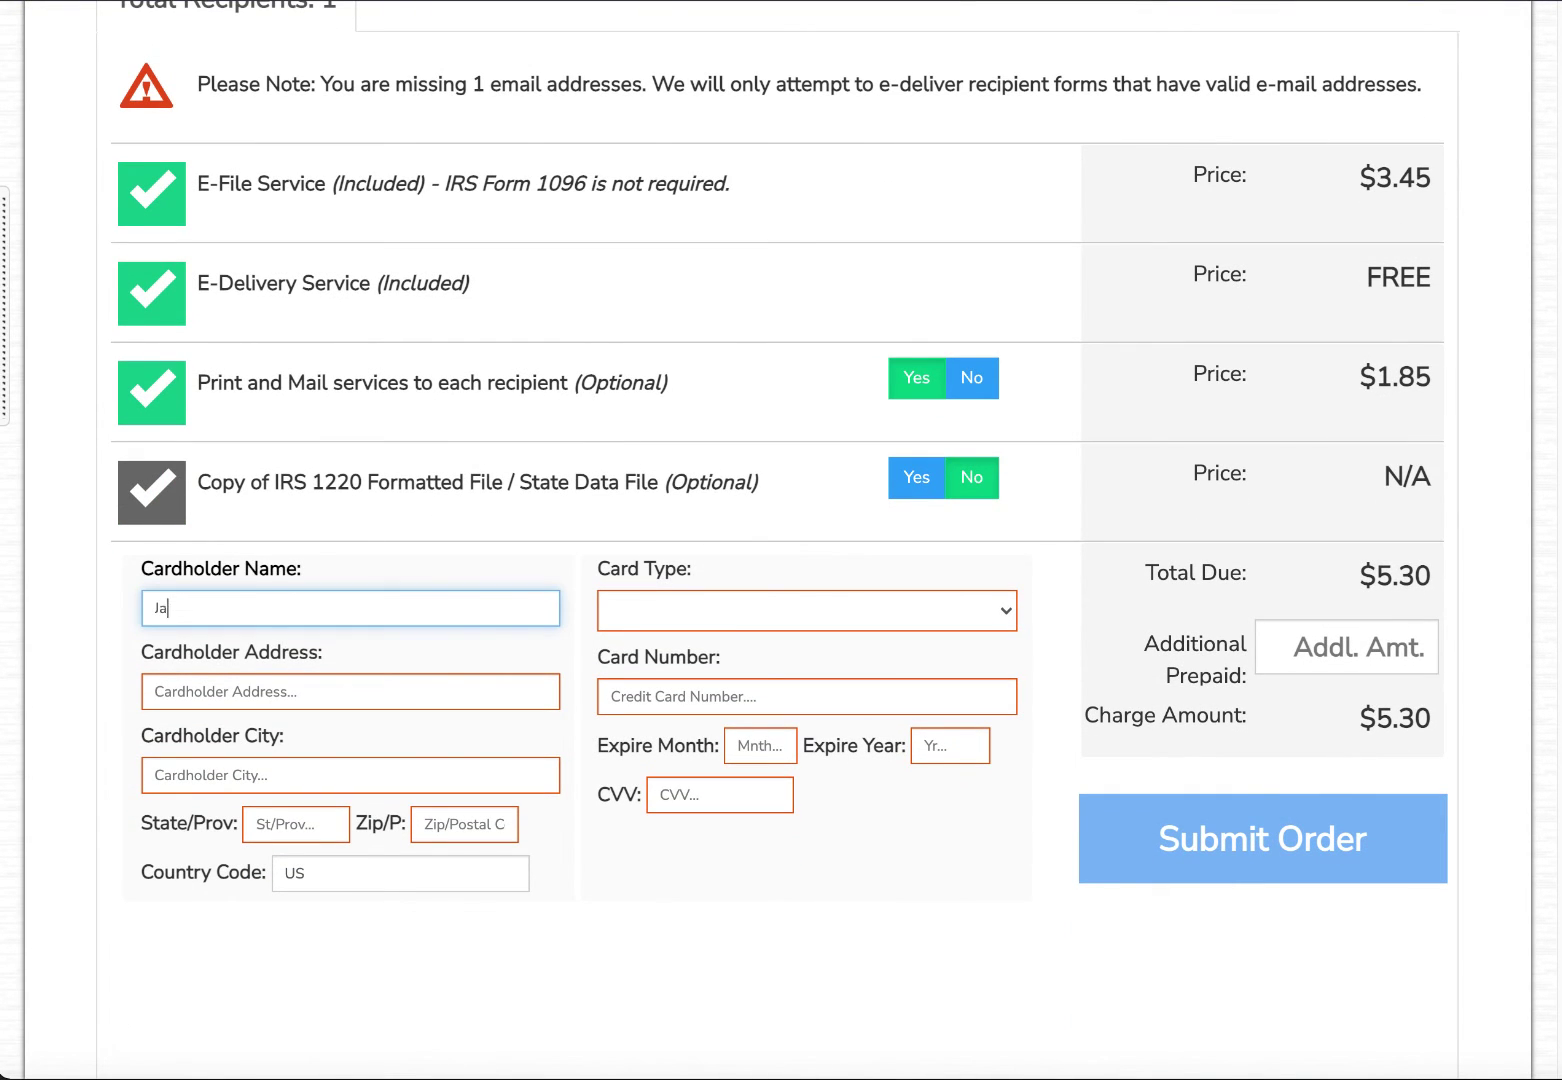
key("Tab")
type("123 NE")
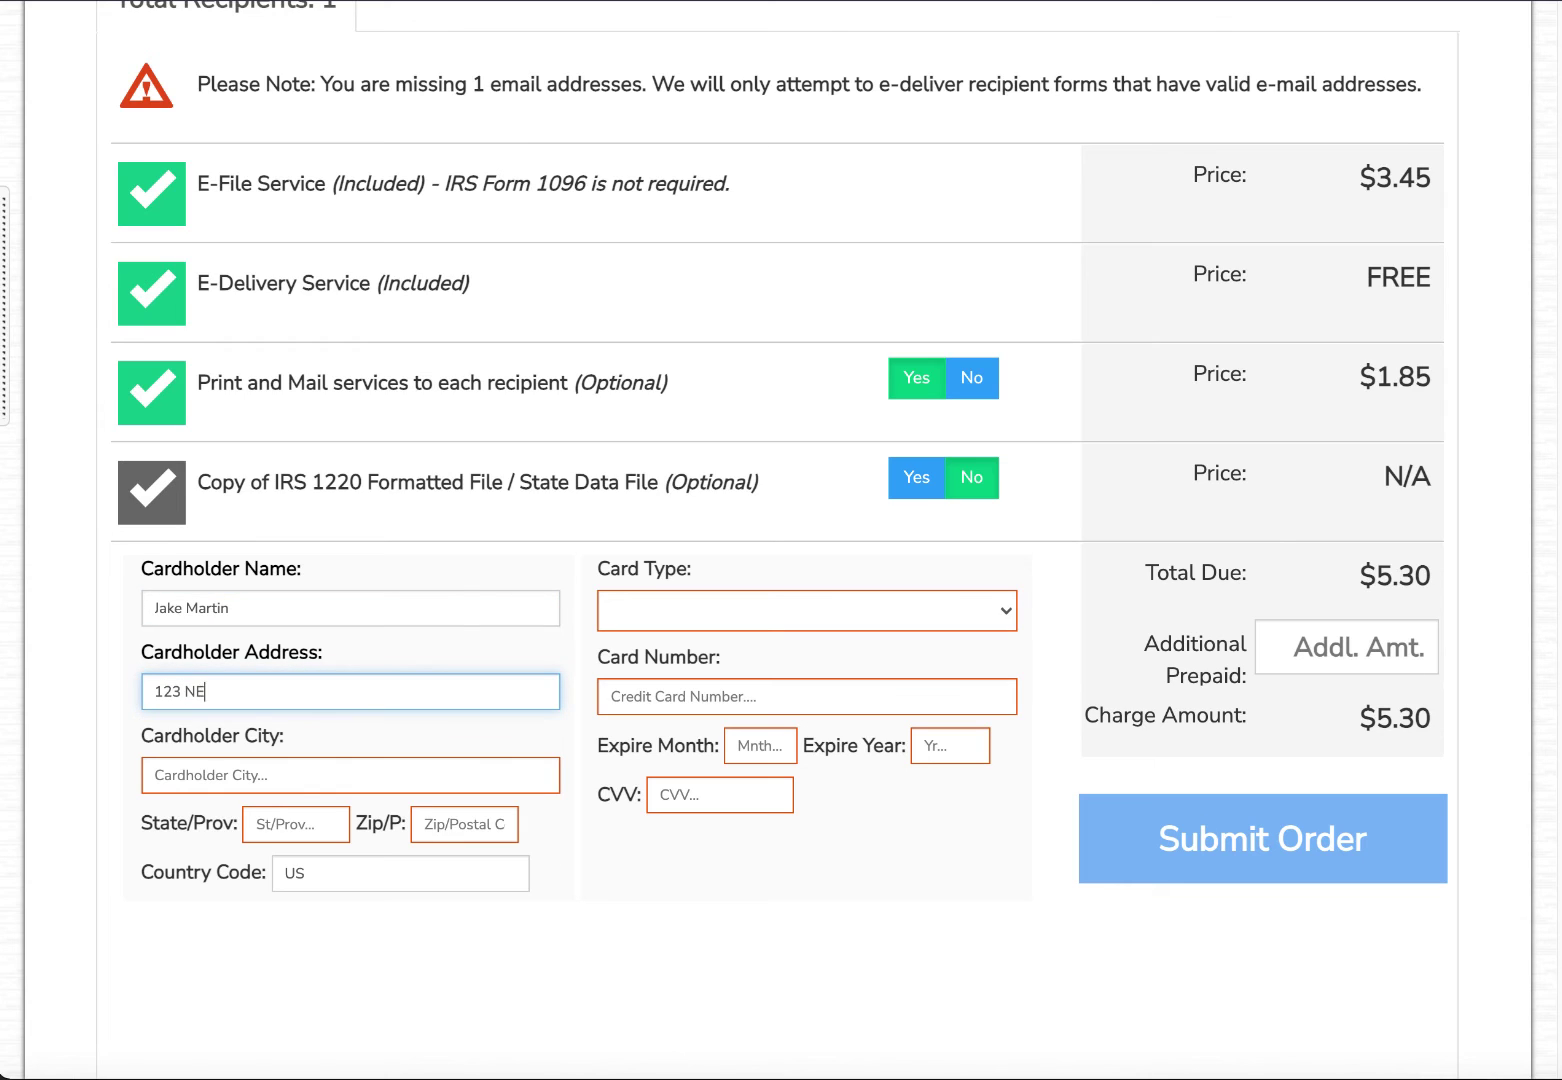
type(" Main St")
key("Tab")
type("POrtlan")
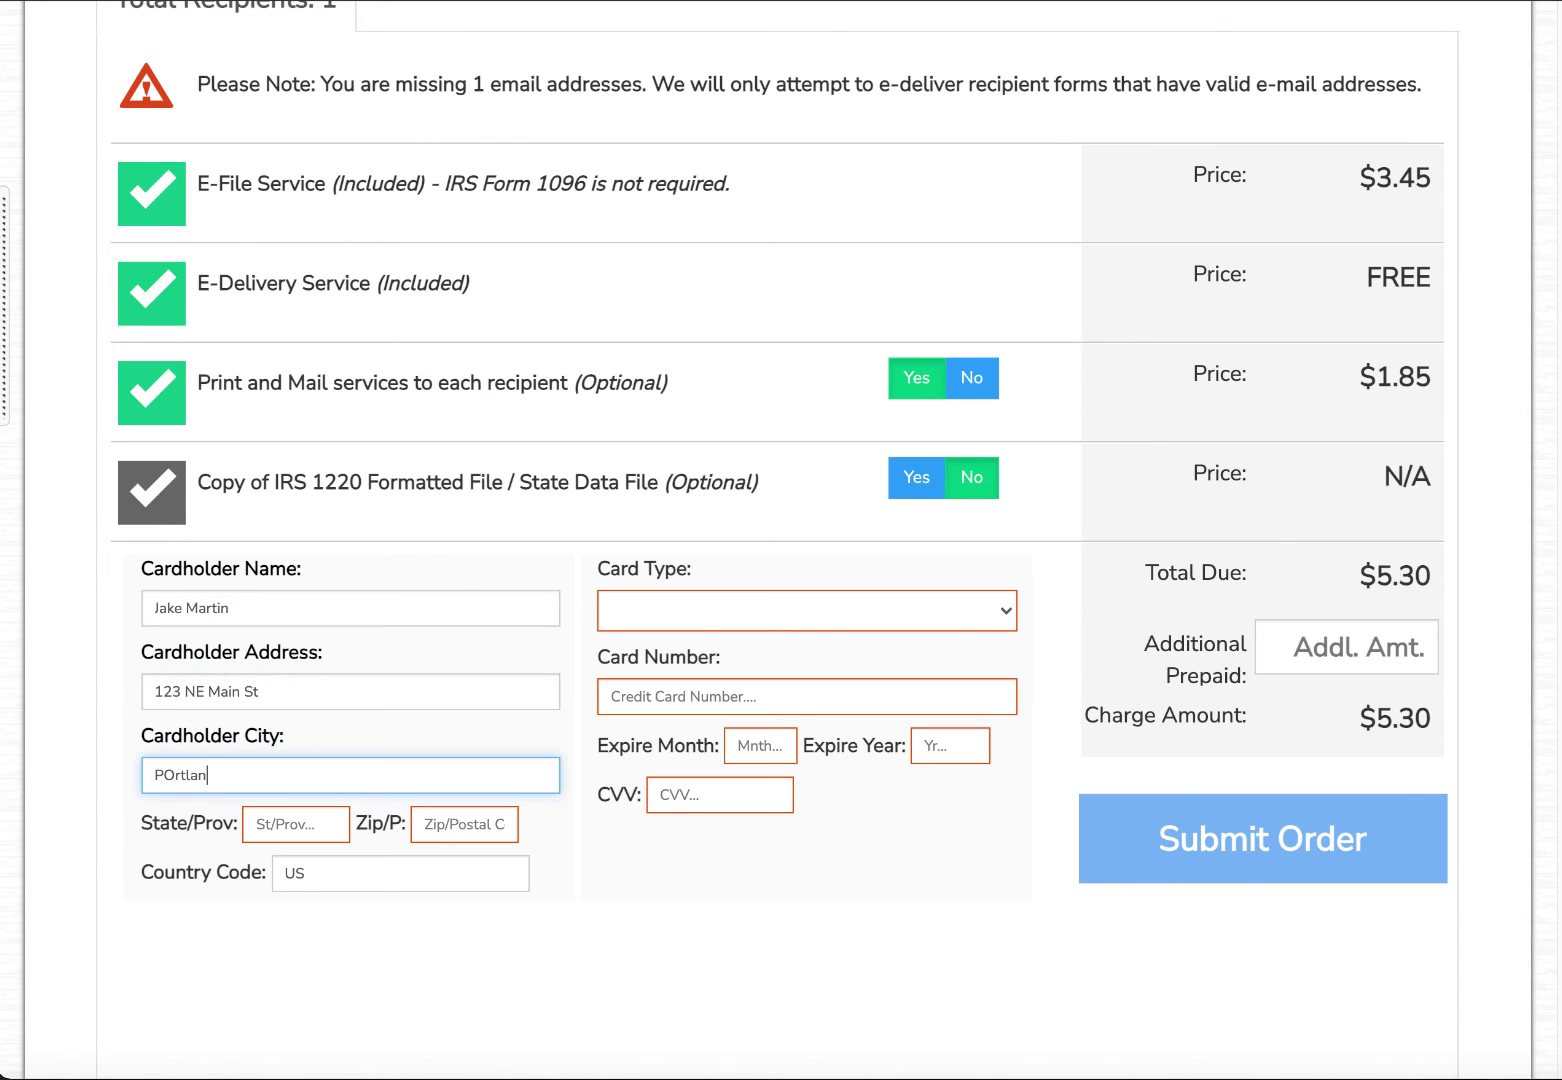
key("BackSpace")
key("BackSpace")
key("BackSpace")
key("BackSpace")
key("BackSpace")
key("BackSpace")
type("ortland")
key("Tab")
type("OR")
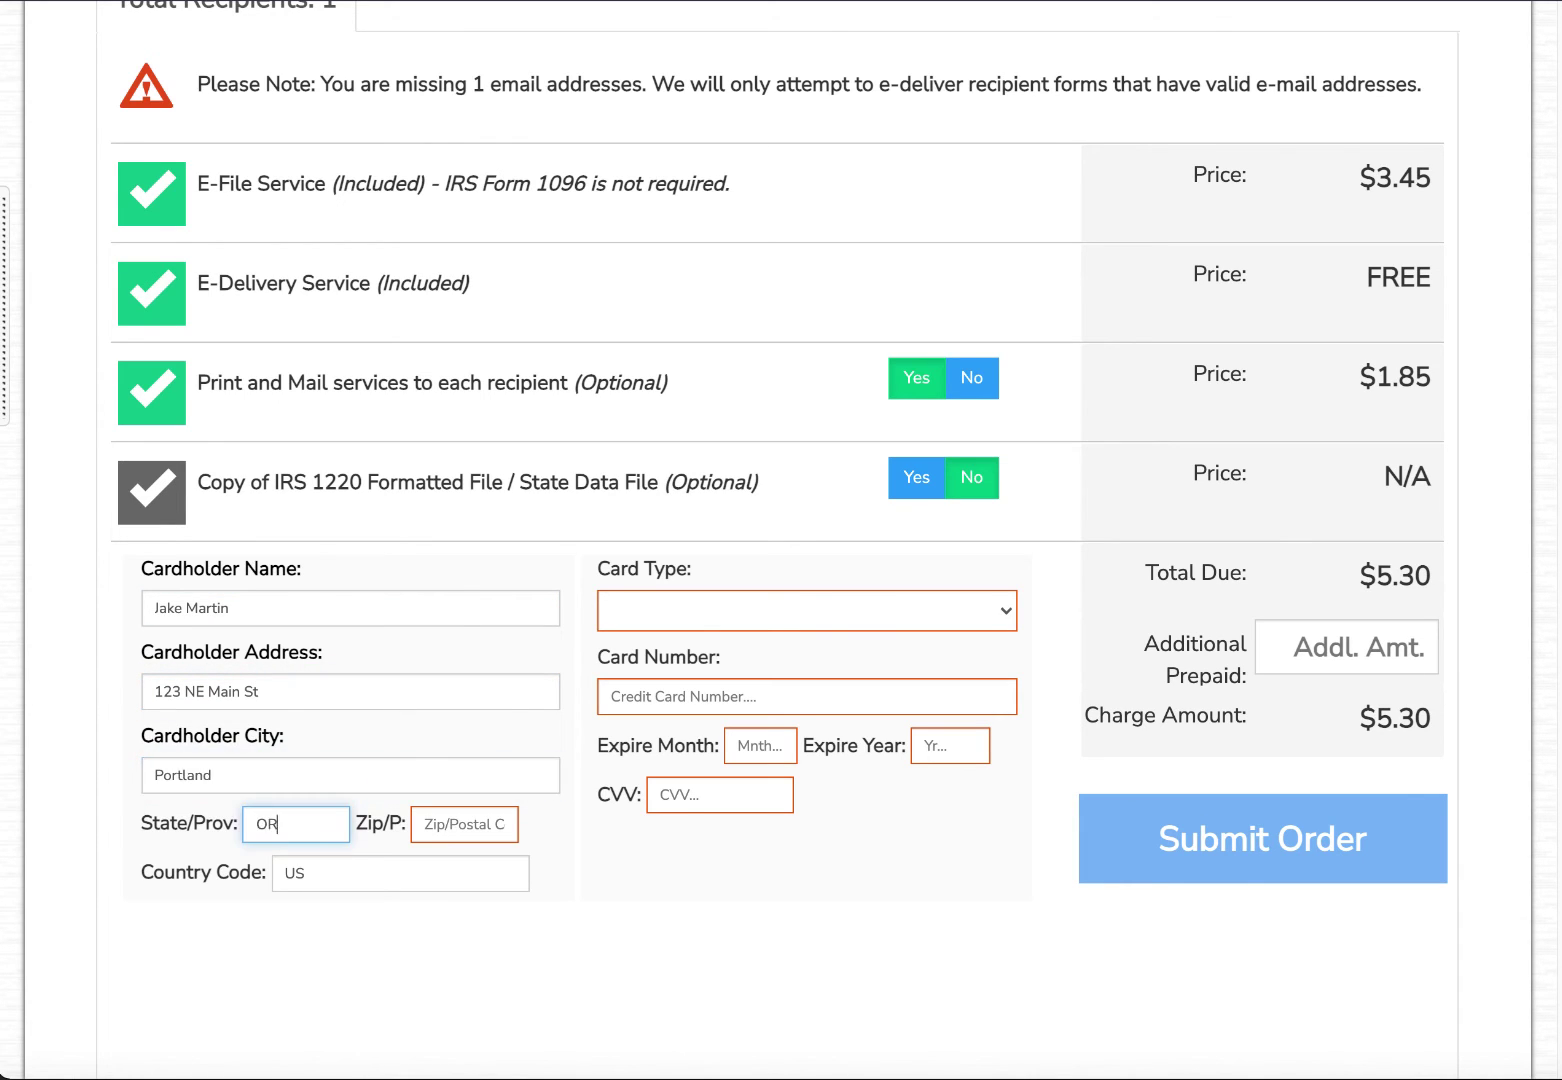
key("Tab")
type("97055")
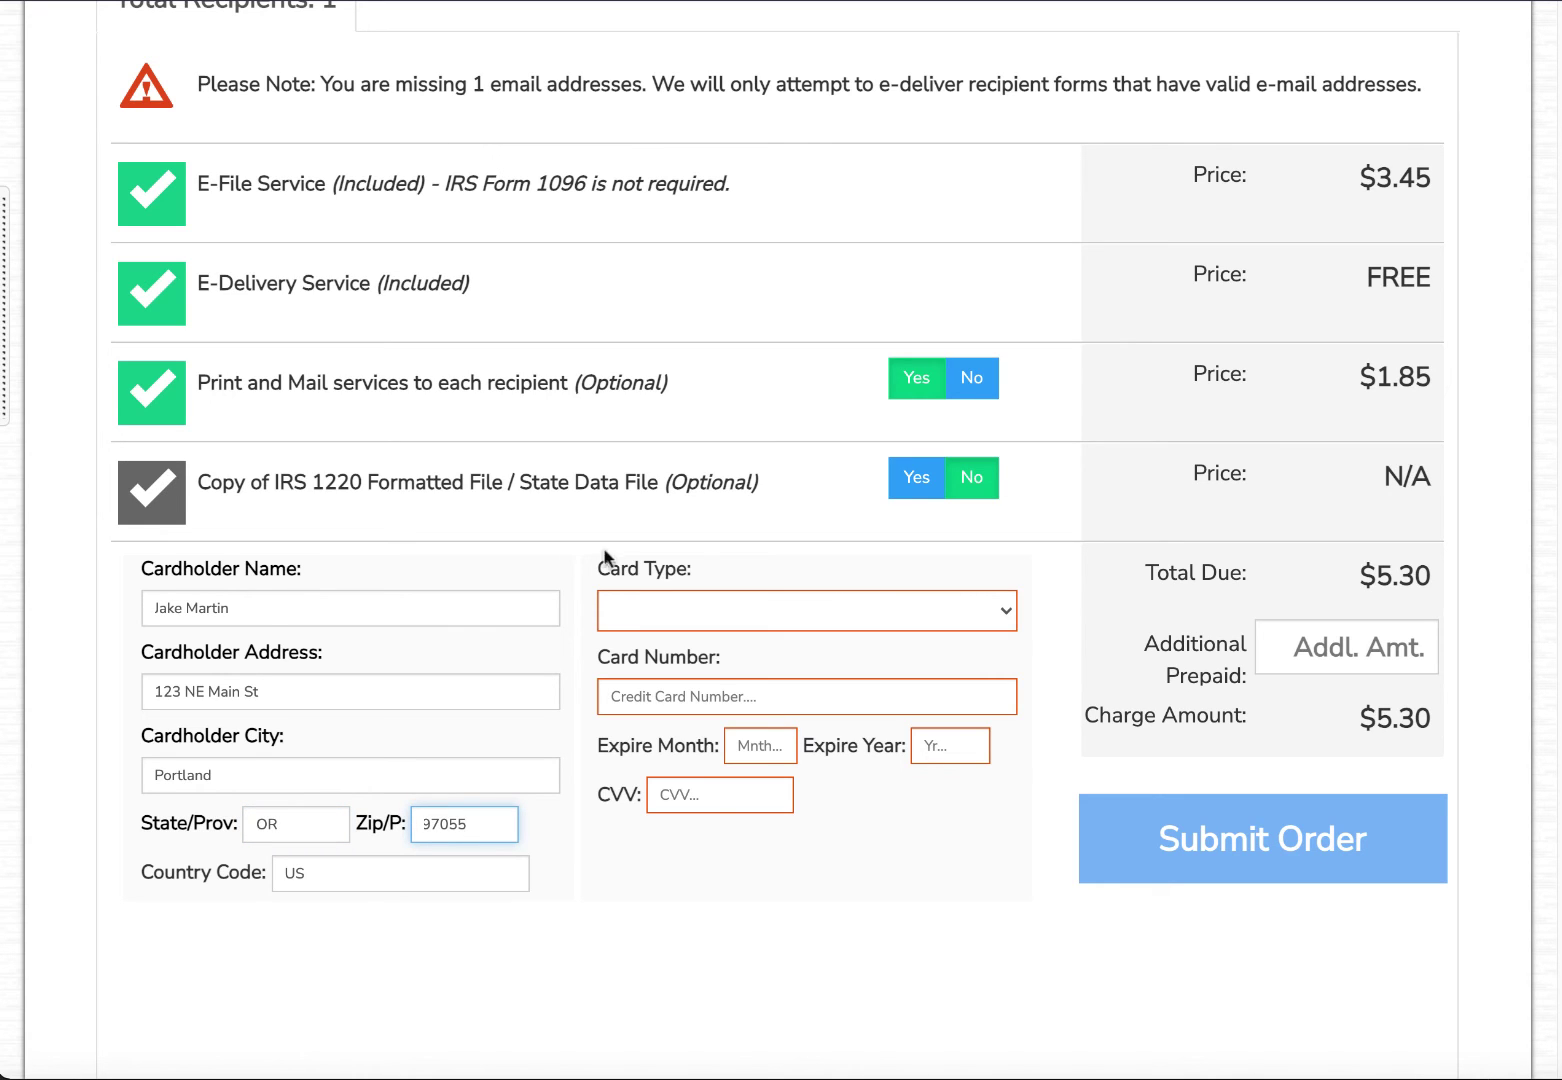
Choose Visa and enter the card number, expiry month and year, and security code.
left_click(648, 603)
left_click(653, 640)
left_click(700, 697)
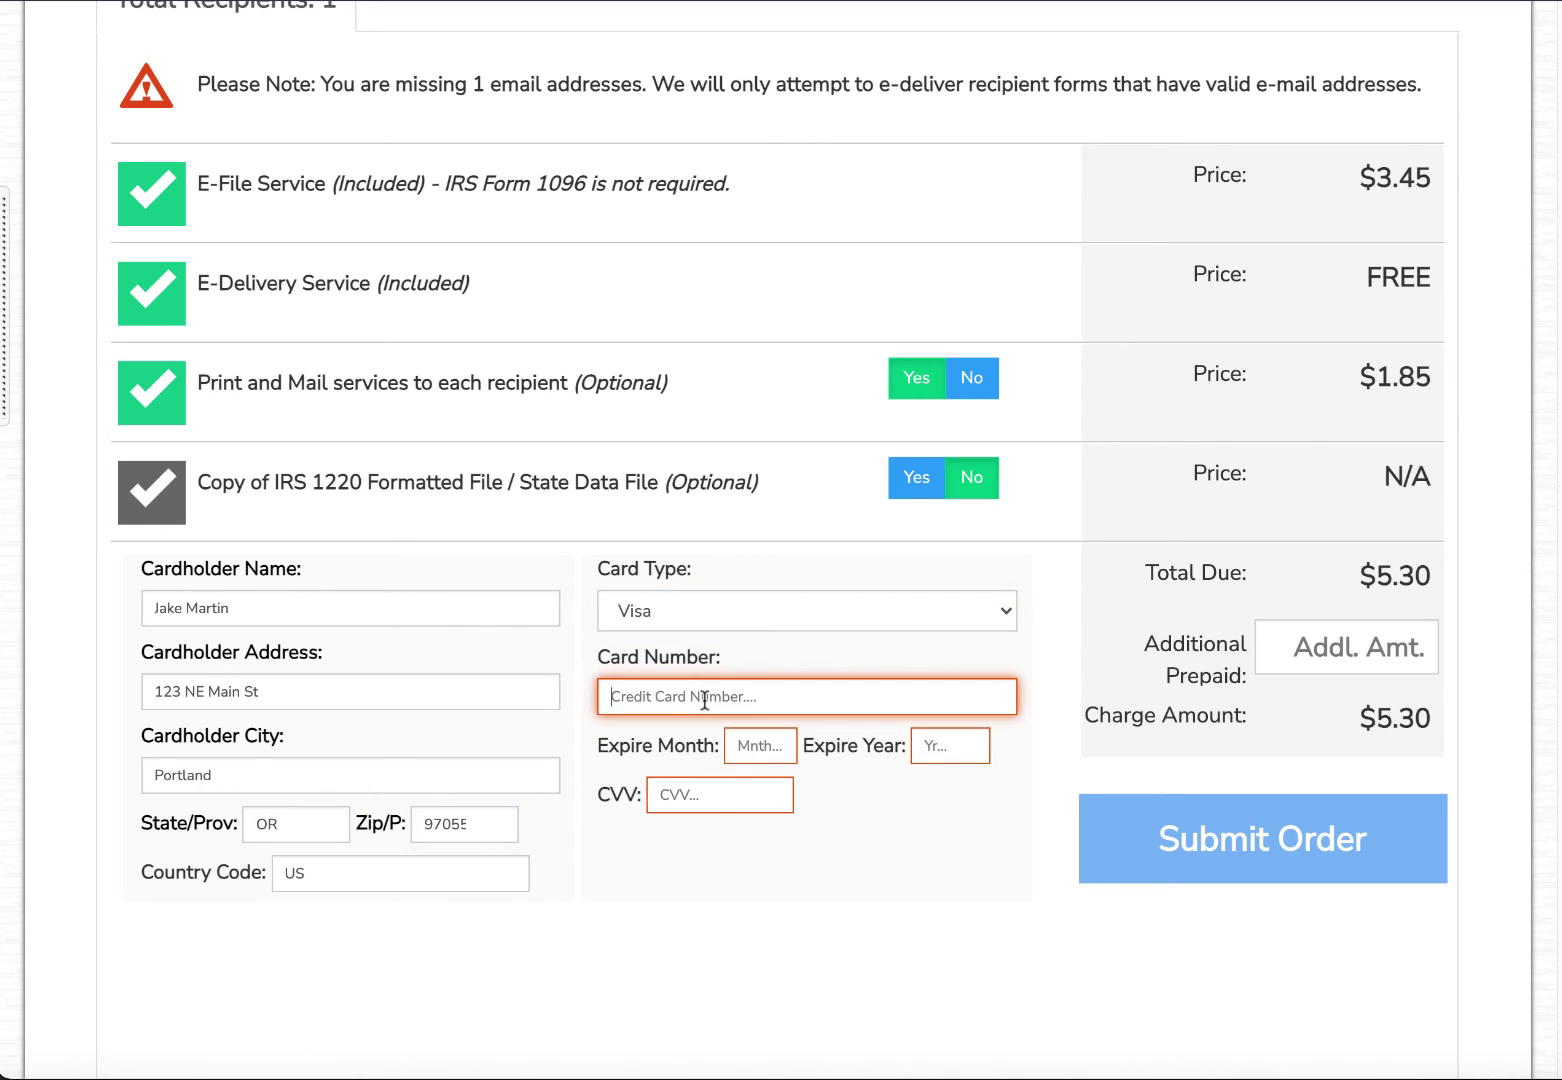
type("411111")
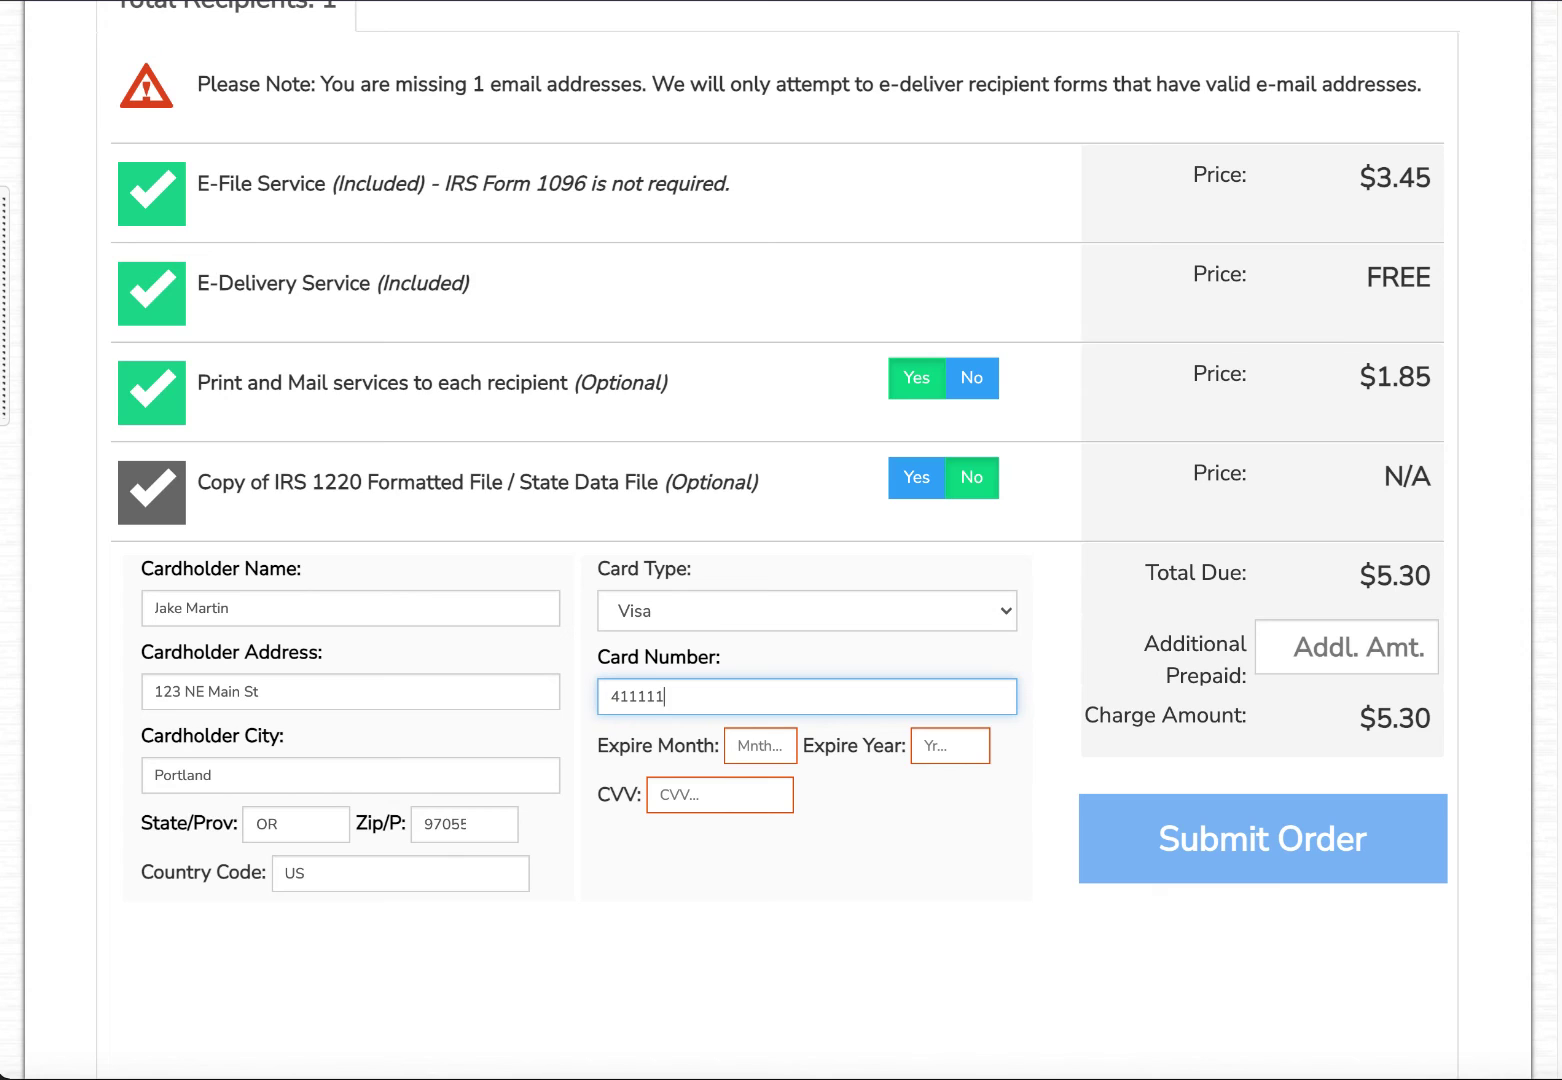
type("11111111111111111")
key("Tab")
type("10")
key("Tab")
type("2023")
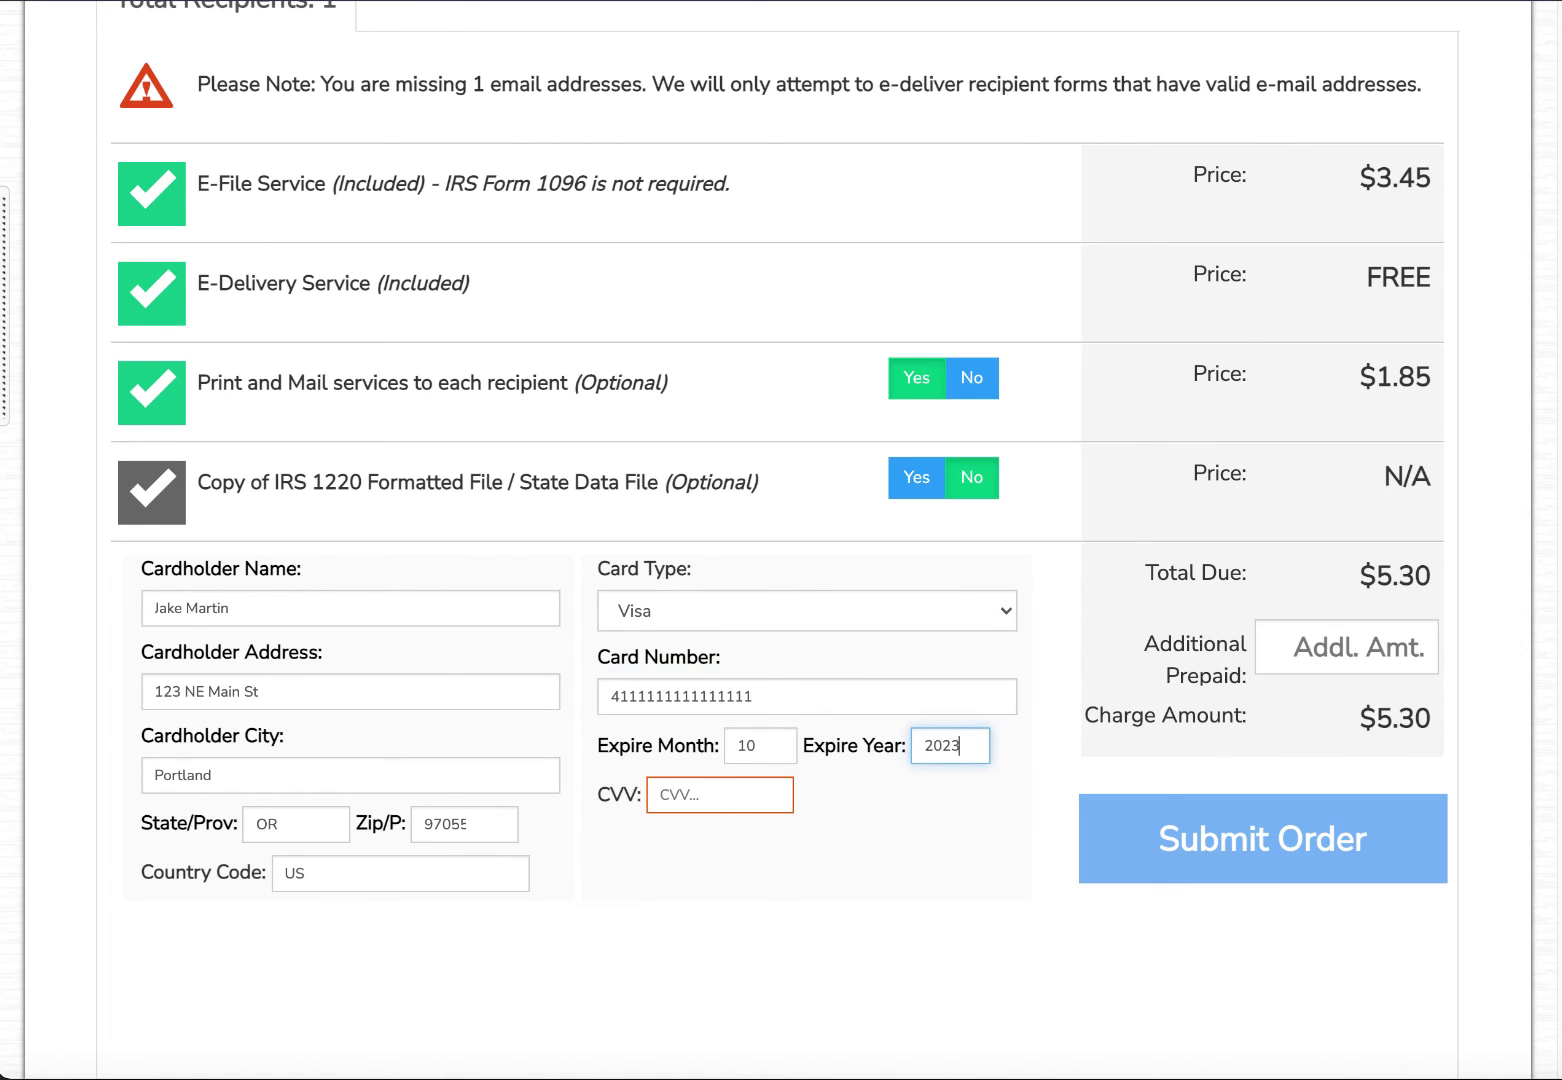
key("Tab")
type("123")
scroll(800, 690, "up", 4)
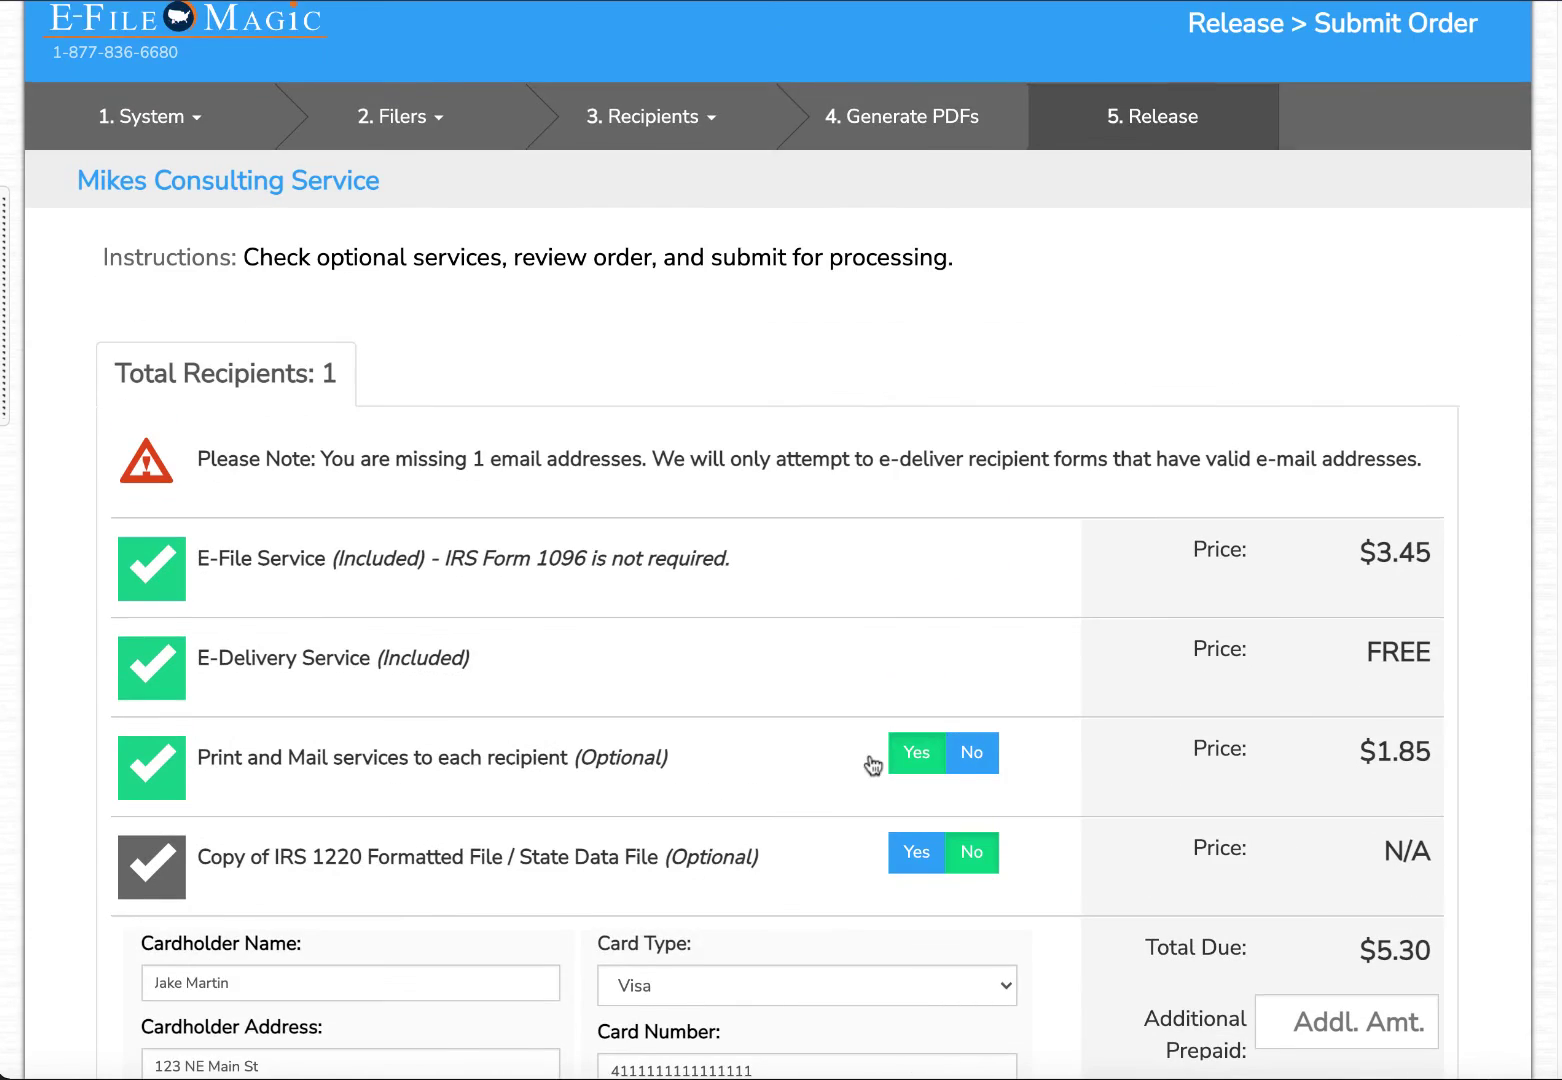
scroll(1243, 1003, "down", 1)
Submit the $5.30 order, confirm releasing the data, and agree to the Terms of Service.
scroll(1366, 1018, "down", 2)
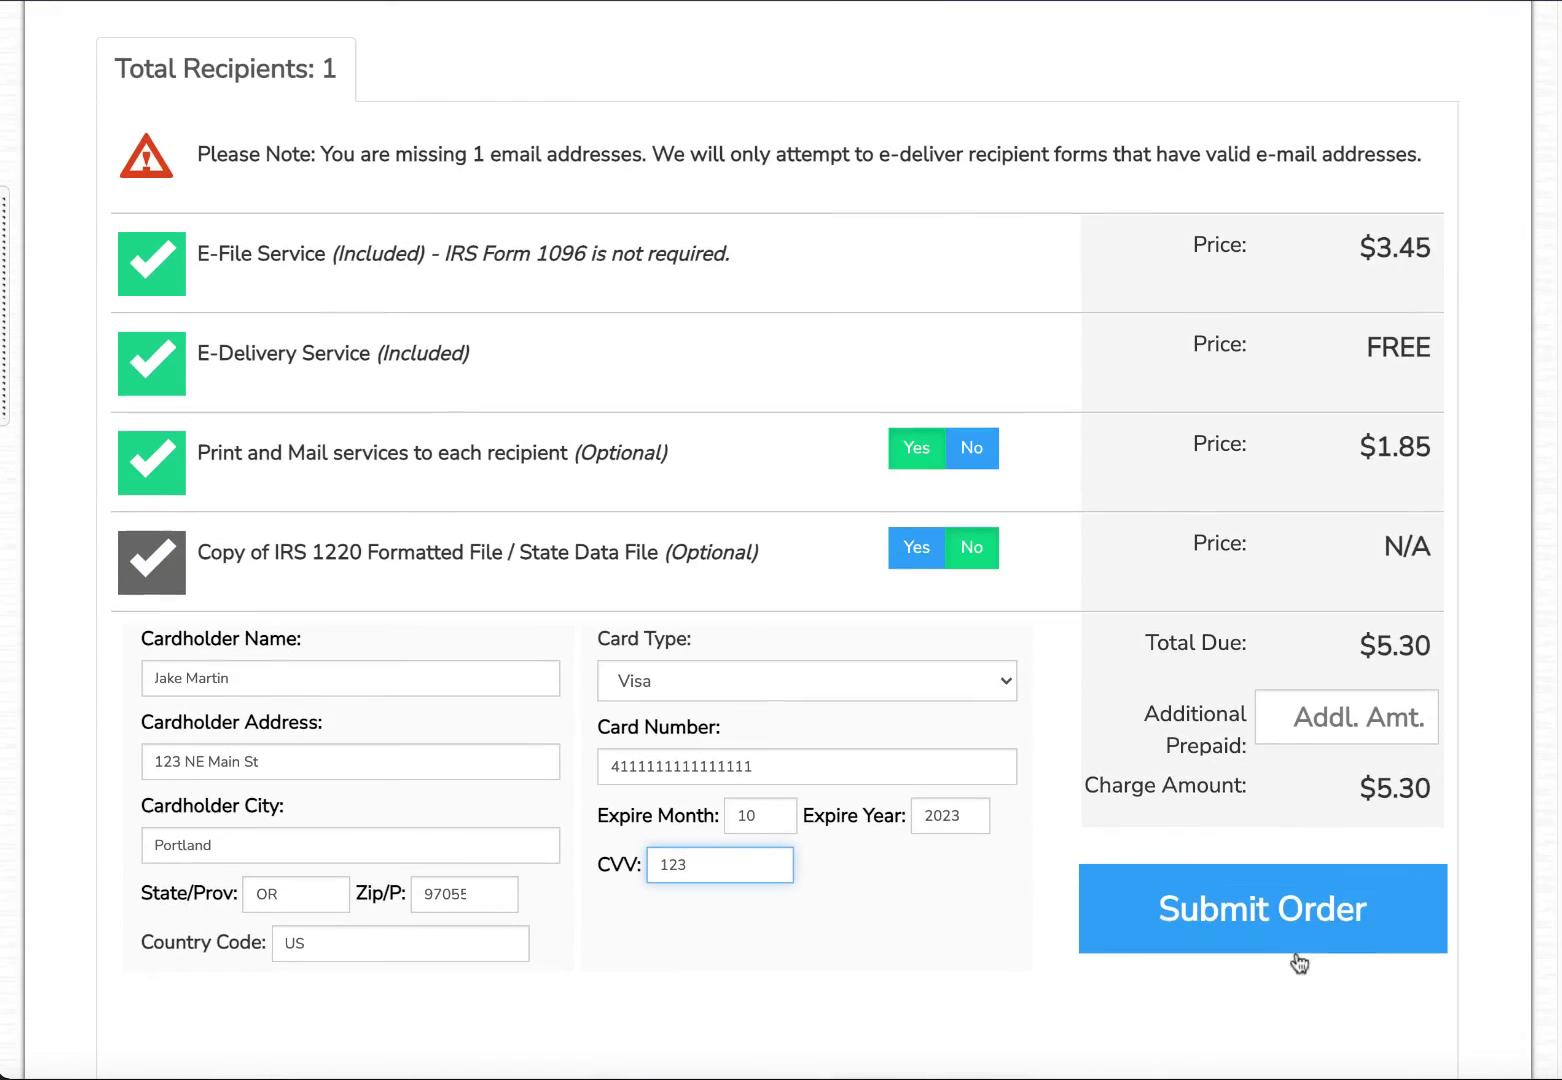
left_click(1290, 960)
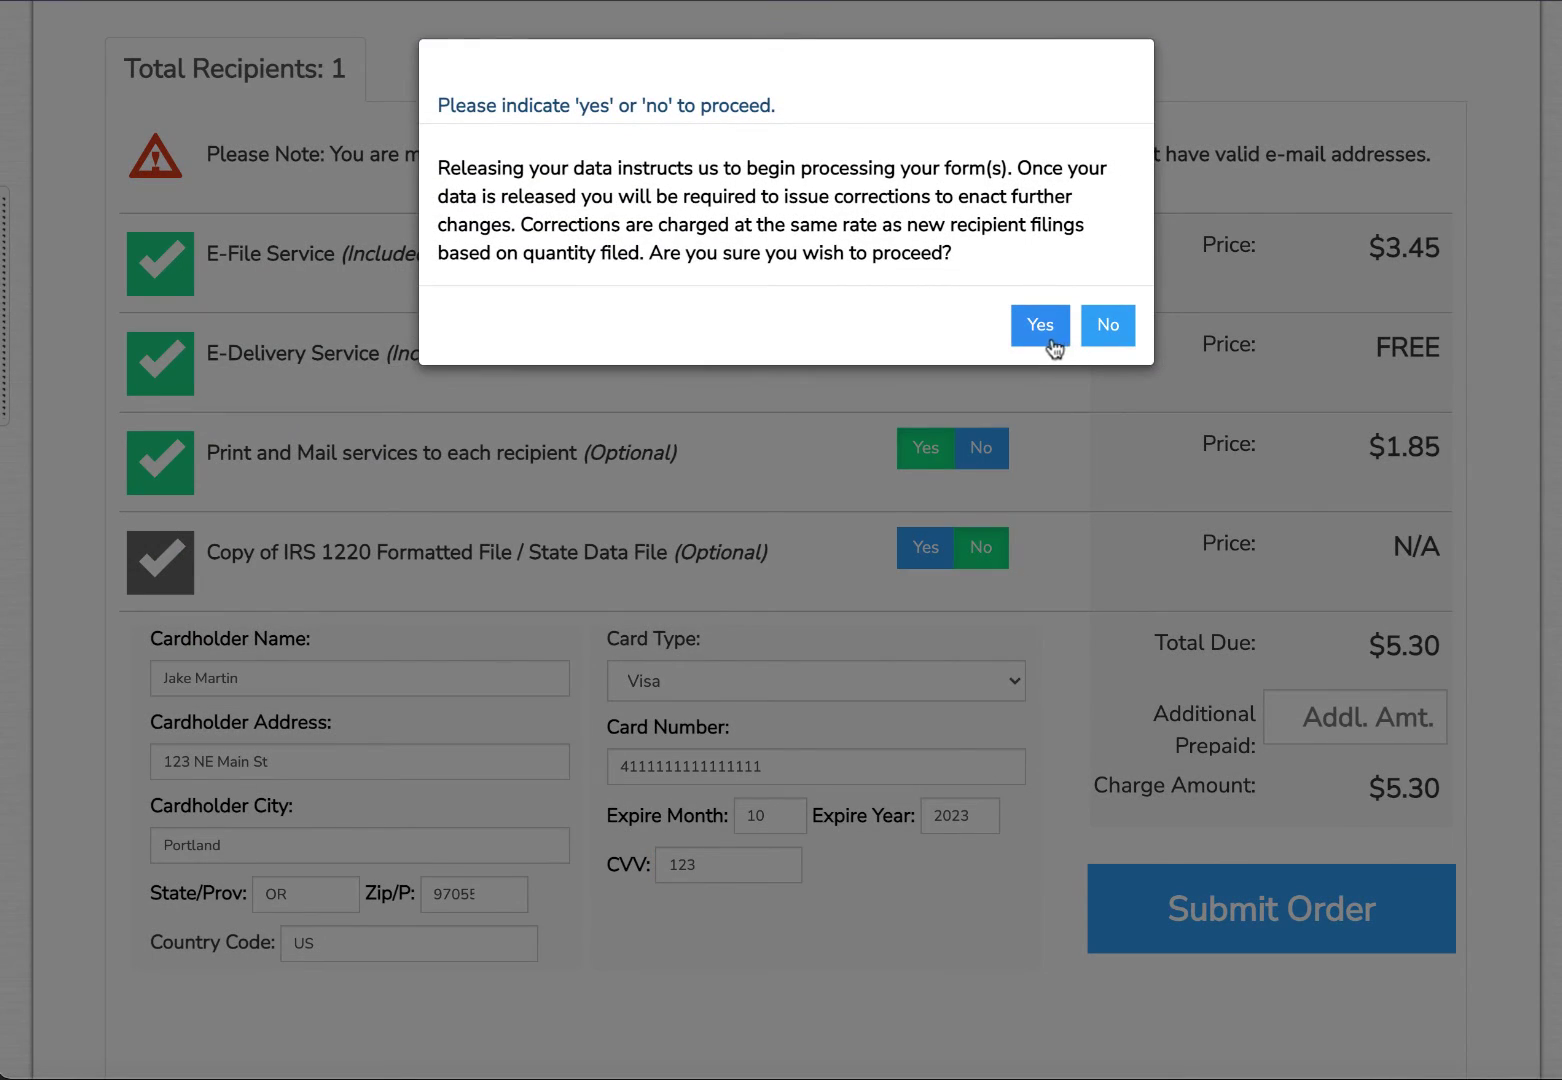
left_click(1045, 343)
scroll(946, 420, "down", 5)
scroll(946, 420, "down", 10)
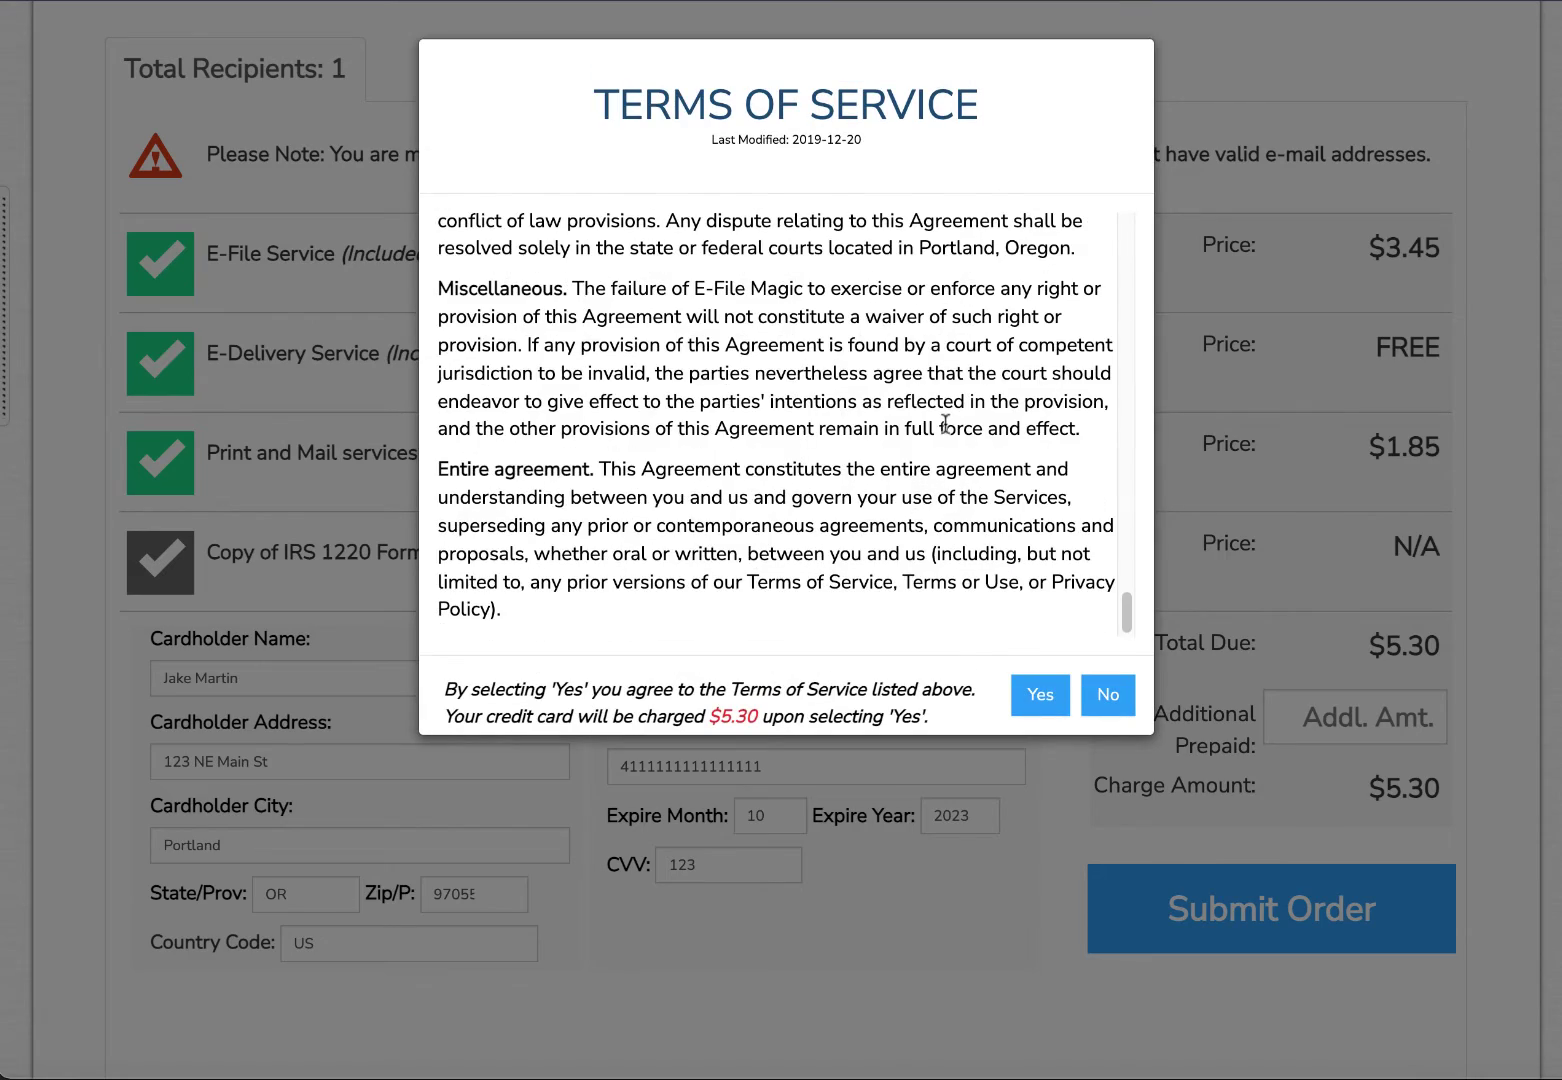
left_click(1035, 694)
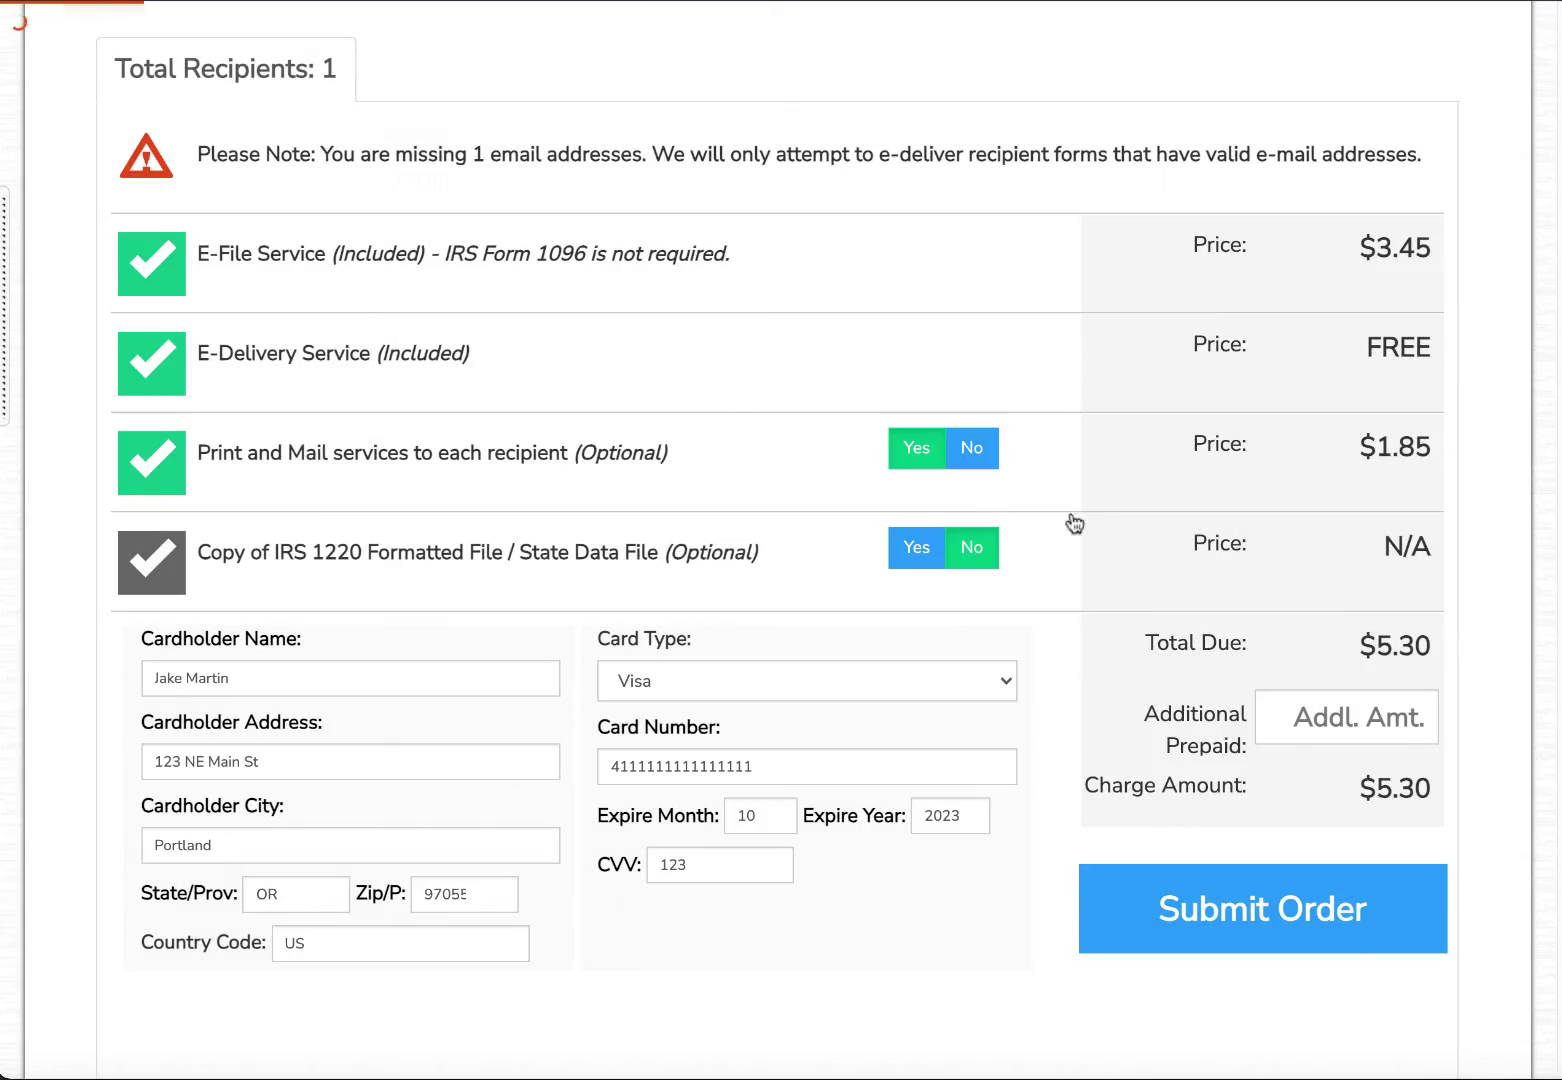